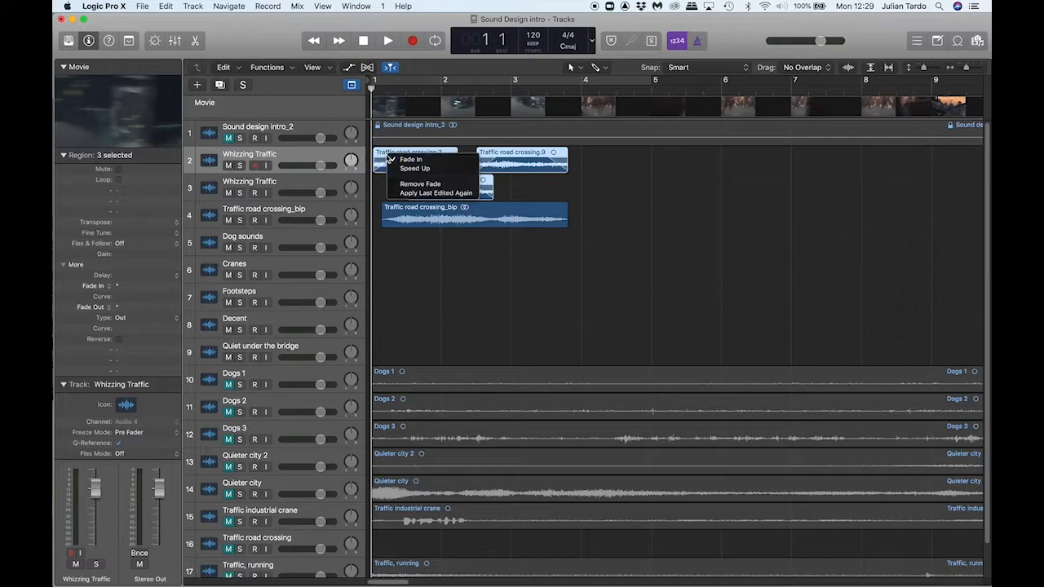
{"action": "left_click", "coordinate": [381, 178]}
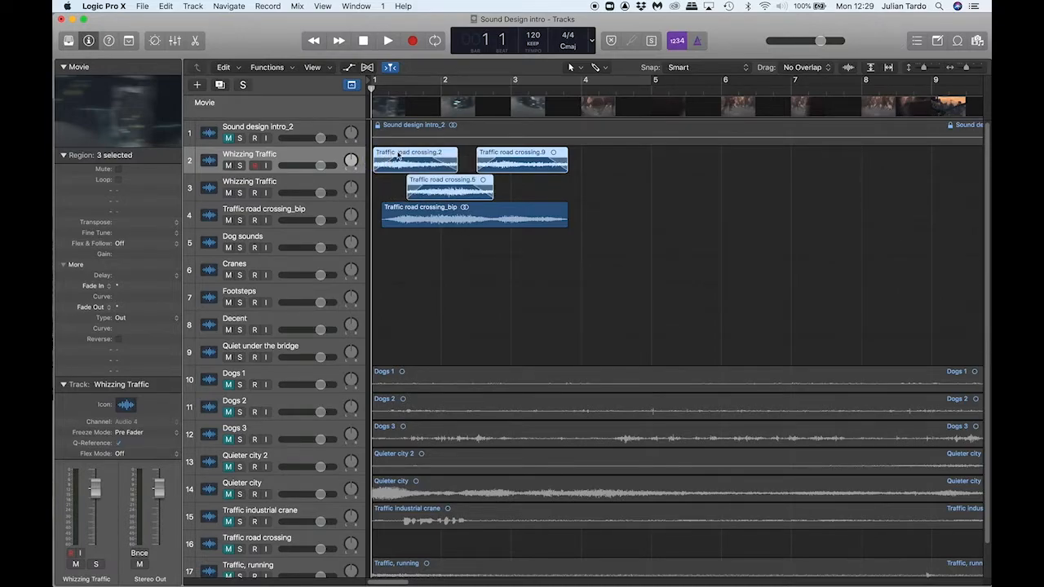
{"action": "right_click", "coordinate": [407, 156]}
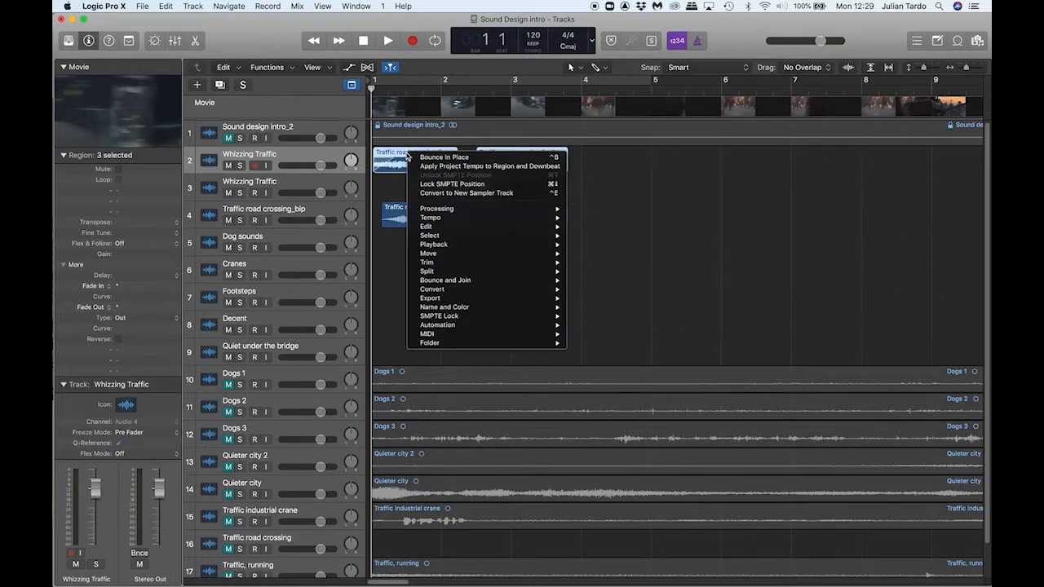
{"action": "right_click", "coordinate": [389, 192]}
{"action": "left_click", "coordinate": [378, 236]}
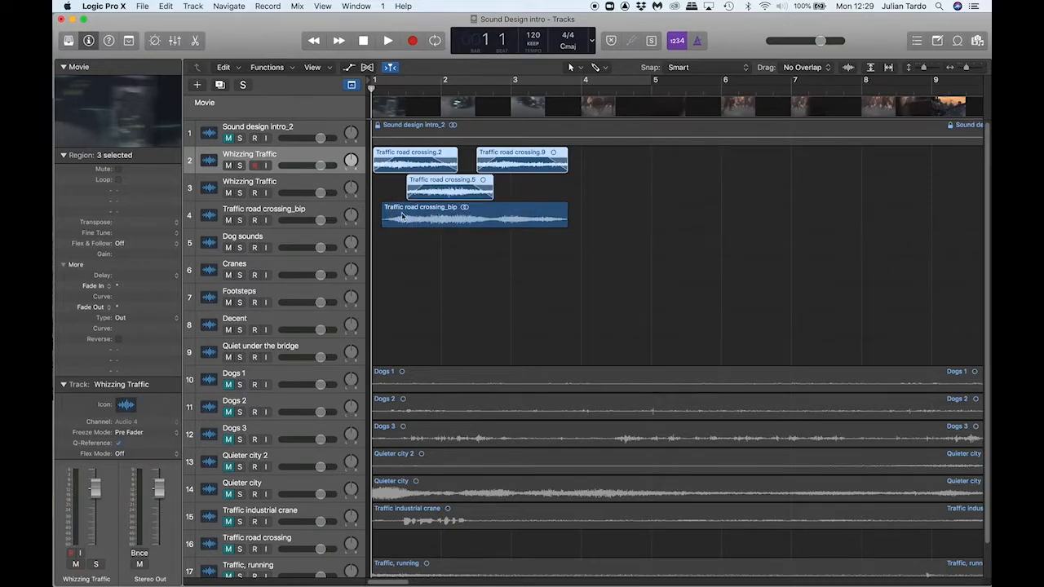
Nudge the Traffic road crossing_bip region slightly earlier and play the sequence with the movie in a floating window
{"action": "left_click_drag", "start_coordinate": [407, 211], "coordinate": [401, 209]}
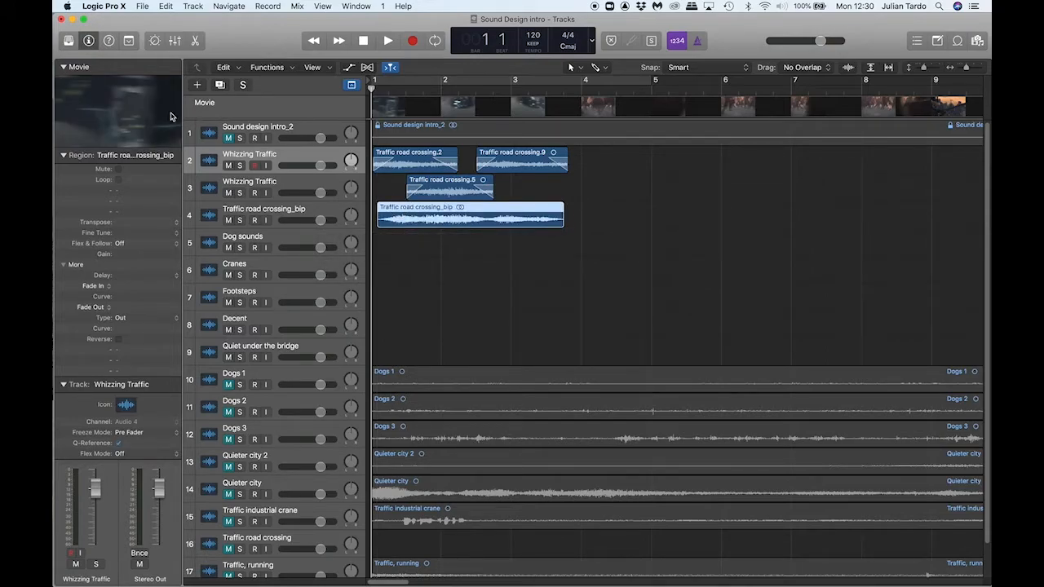
{"action": "double_click", "coordinate": [108, 127]}
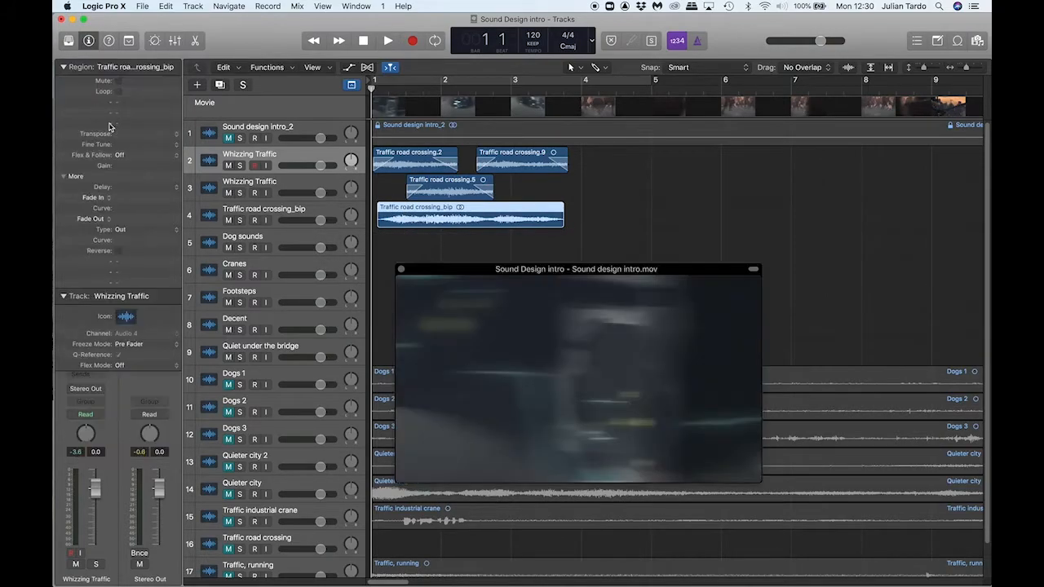
{"action": "key", "text": "space"}
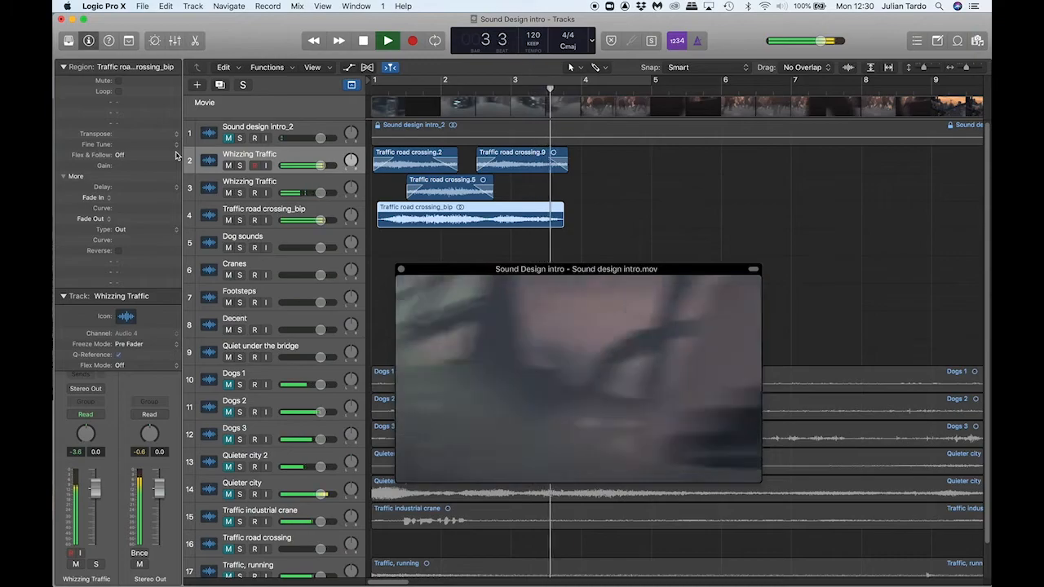
{"action": "key", "text": "space"}
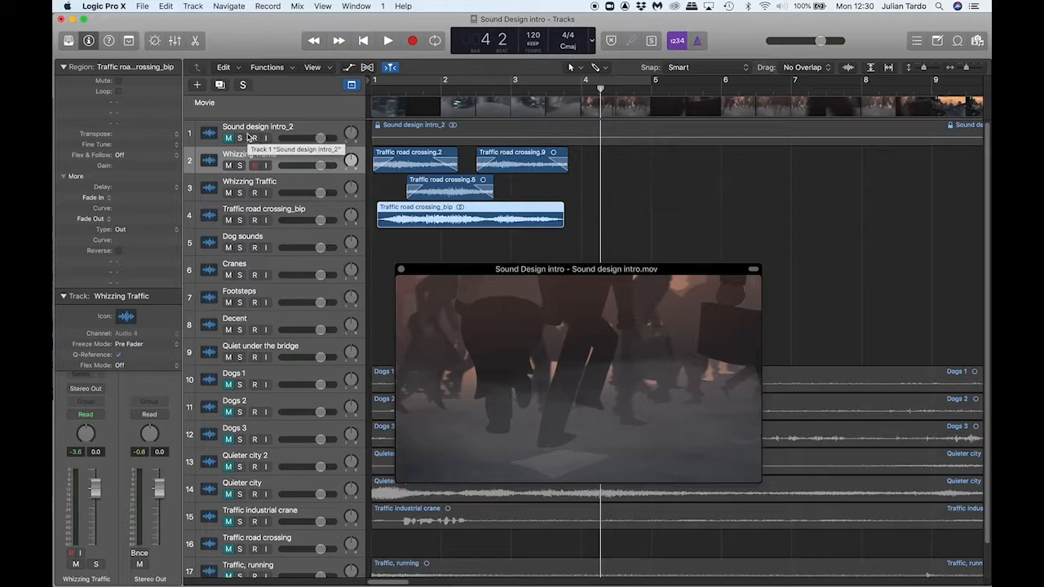
Send both Whizzing Traffic channels and the Traffic road crossing_bip channel to Bus 1 in the mixer and raise their send levels together
{"action": "left_click", "coordinate": [175, 40]}
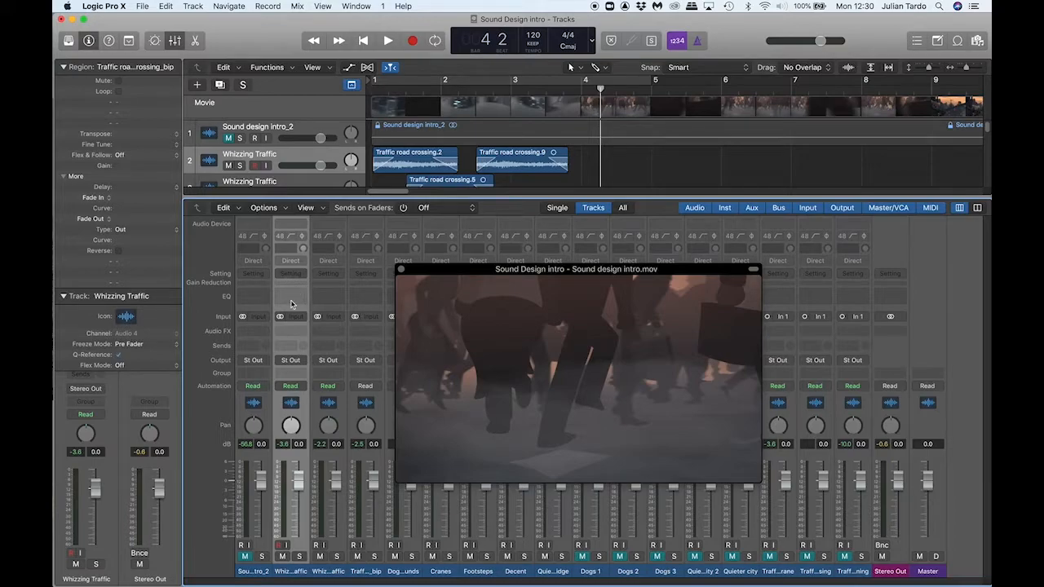
{"action": "left_click_drag", "start_coordinate": [431, 275], "coordinate": [660, 79]}
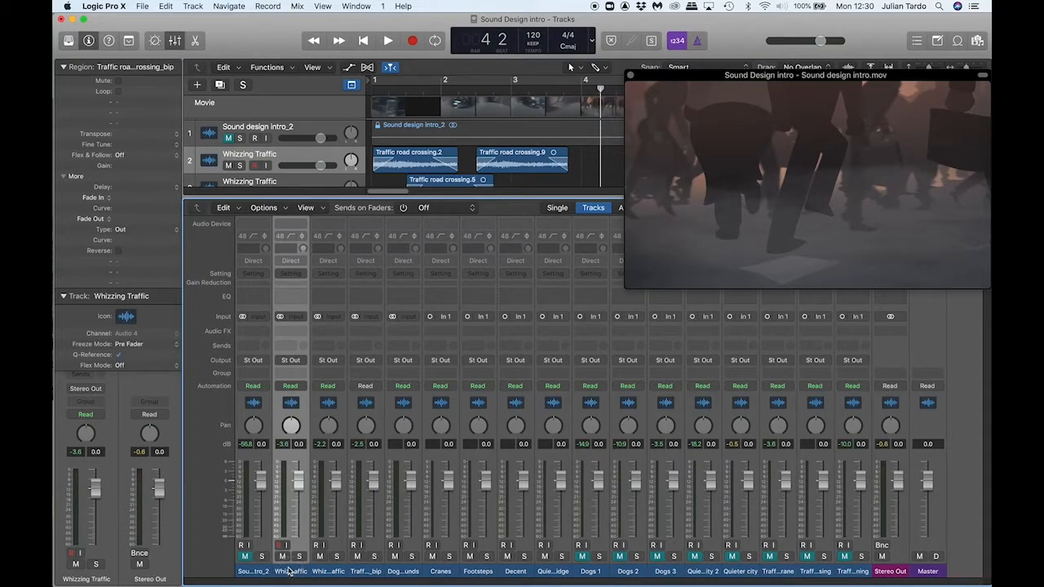
{"action": "left_click", "coordinate": [338, 571], "text": "shift"}
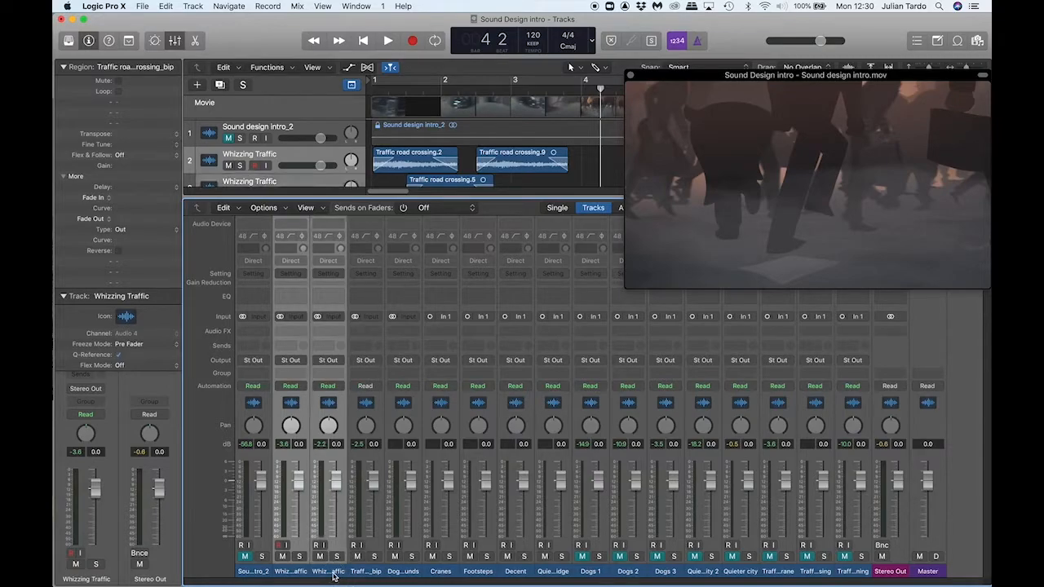
{"action": "left_click", "coordinate": [360, 572], "text": "shift"}
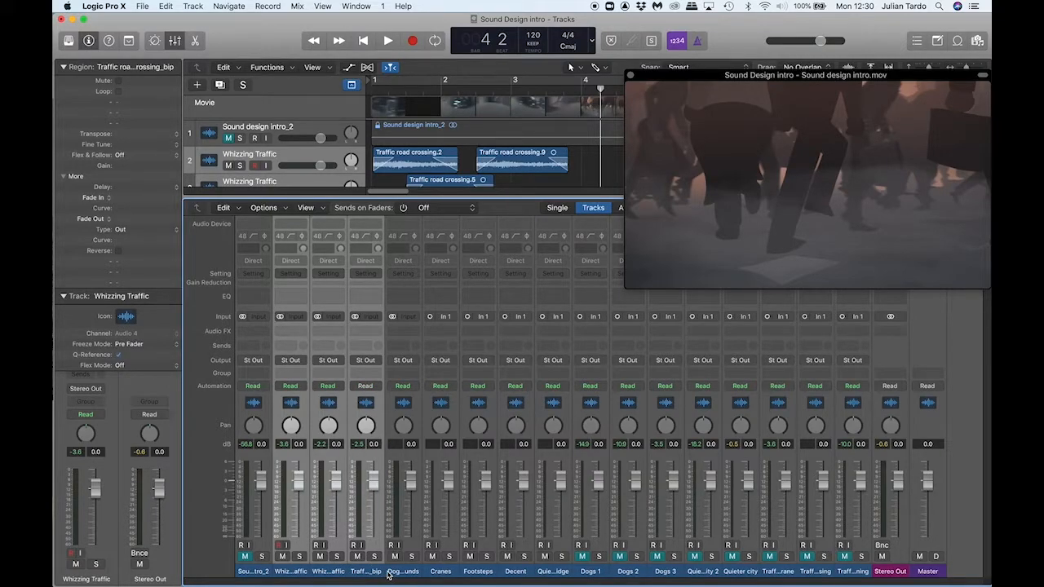
{"action": "left_click", "coordinate": [291, 347]}
{"action": "mouse_move", "coordinate": [292, 364]}
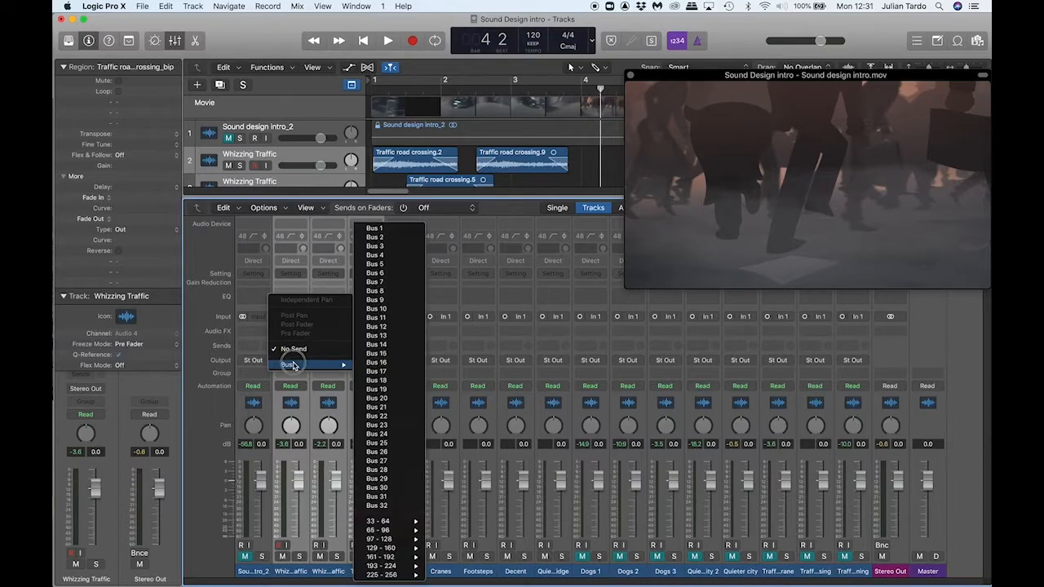
{"action": "left_click", "coordinate": [375, 228]}
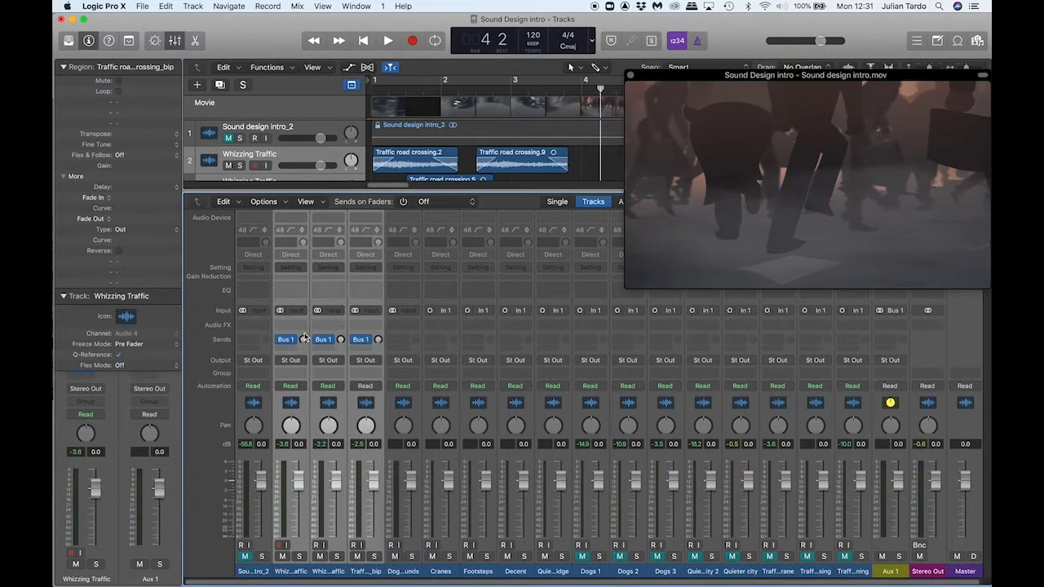
{"action": "left_click_drag", "start_coordinate": [301, 342], "coordinate": [330, 274]}
Insert a stereo Space Designer on Aux 1 and choose the outdoor preset 02.4s Long City Street
{"action": "left_click", "coordinate": [64, 297]}
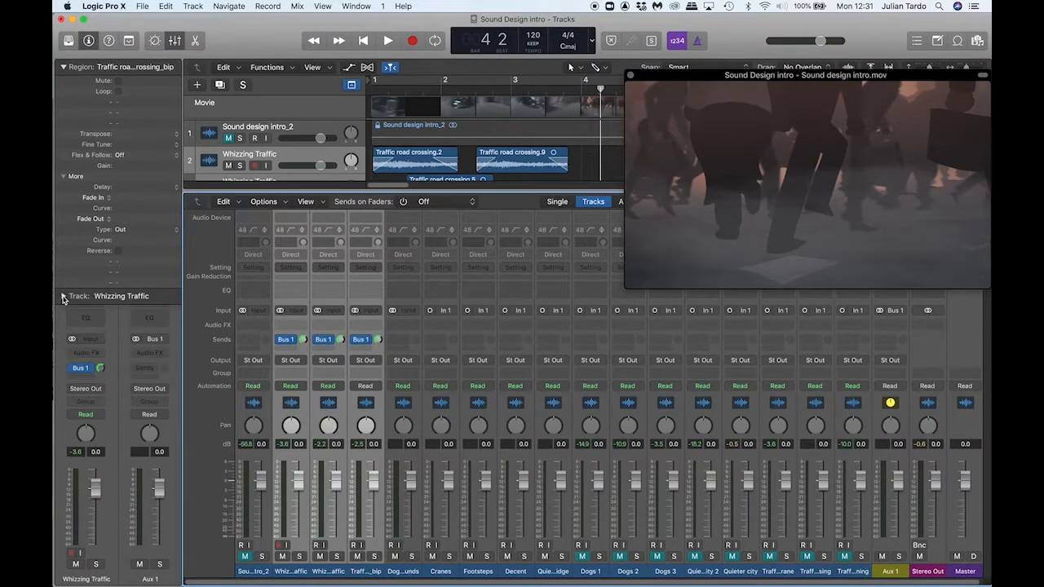
{"action": "left_click", "coordinate": [156, 353]}
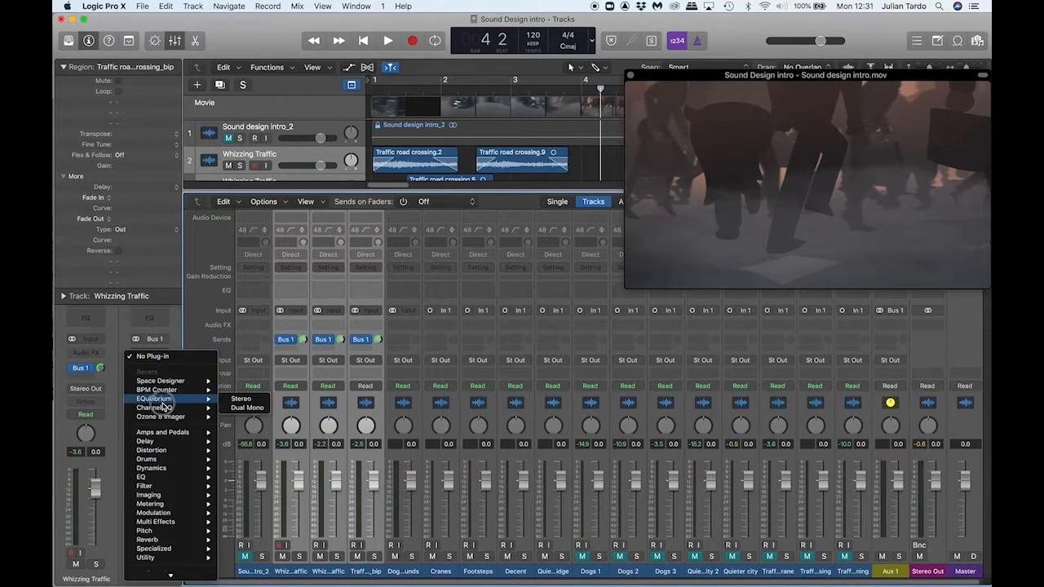
{"action": "mouse_move", "coordinate": [176, 381]}
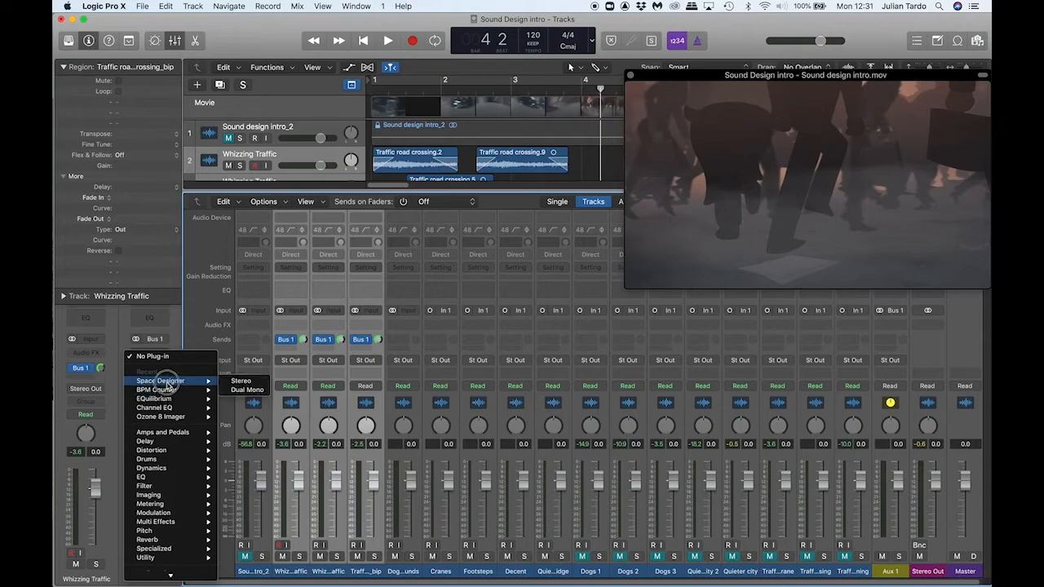
{"action": "left_click", "coordinate": [244, 381]}
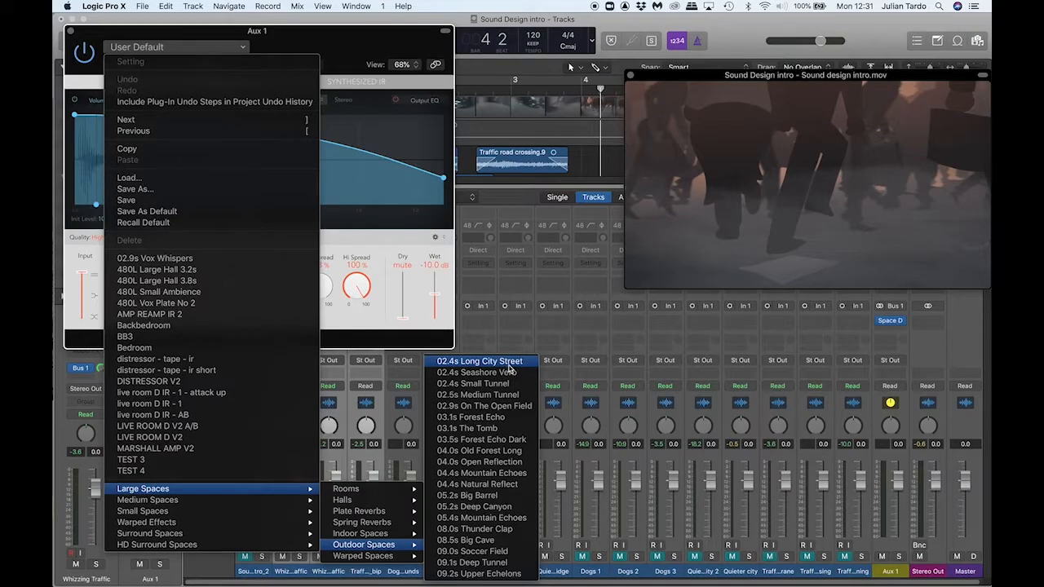
{"action": "left_click", "coordinate": [508, 364]}
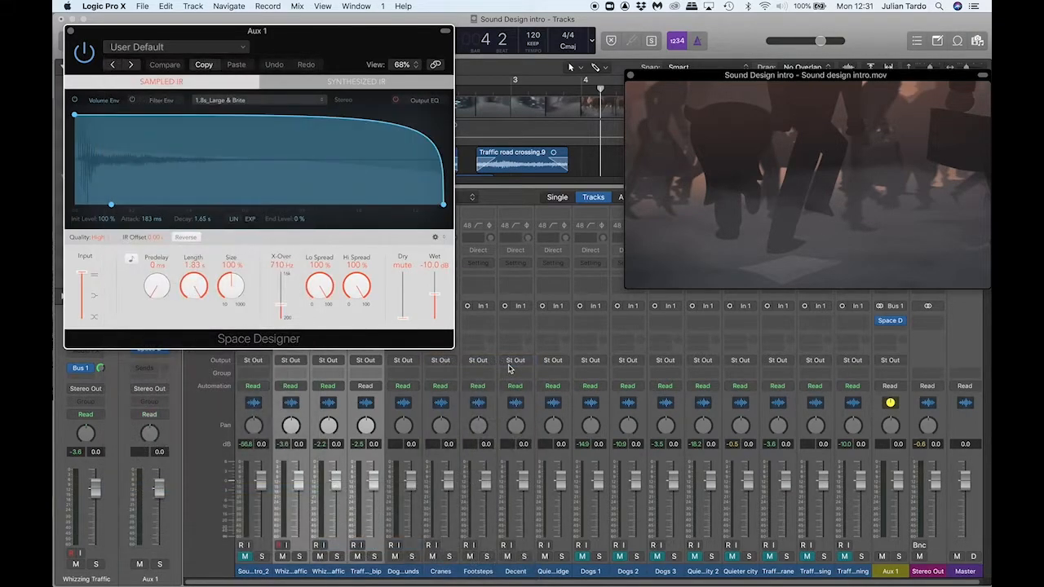
{"action": "left_click", "coordinate": [70, 33]}
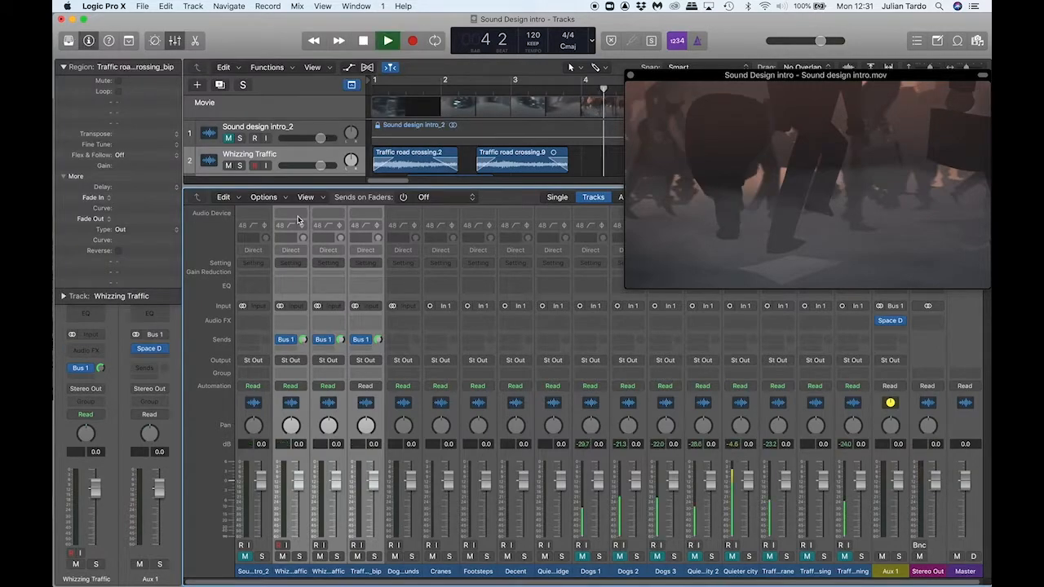
Play the sequence from the beginning to hear the reverb on the traffic sounds
{"action": "key", "text": "space"}
{"action": "key", "text": "space"}
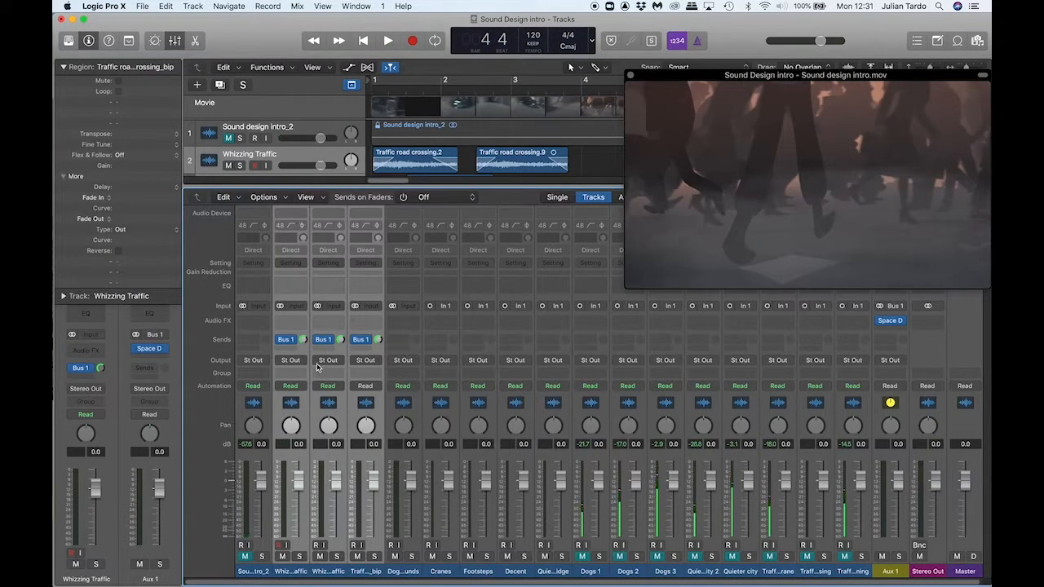
{"action": "left_click", "coordinate": [172, 41]}
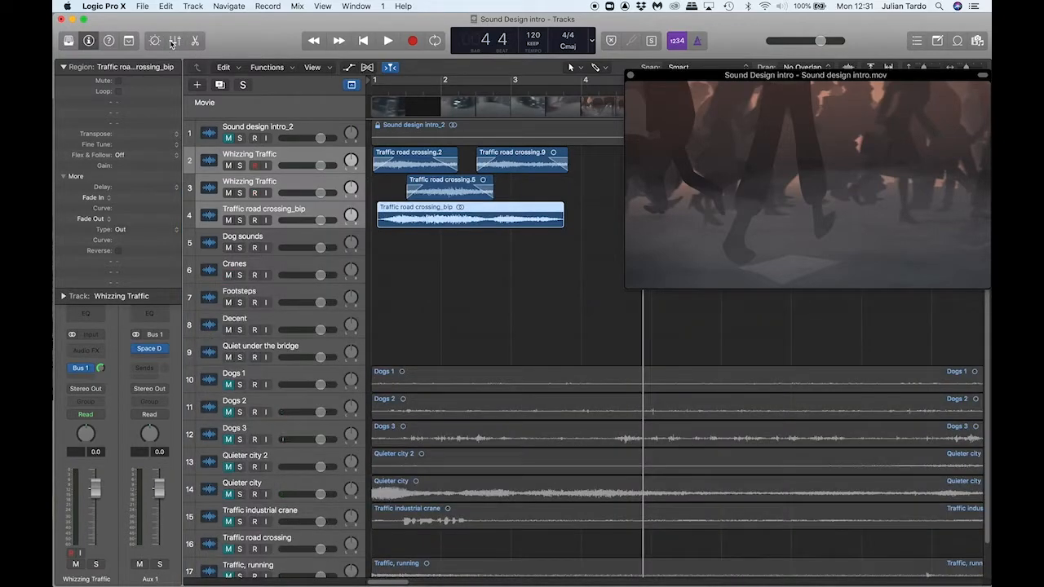
{"action": "key", "text": "Return"}
{"action": "key", "text": "space"}
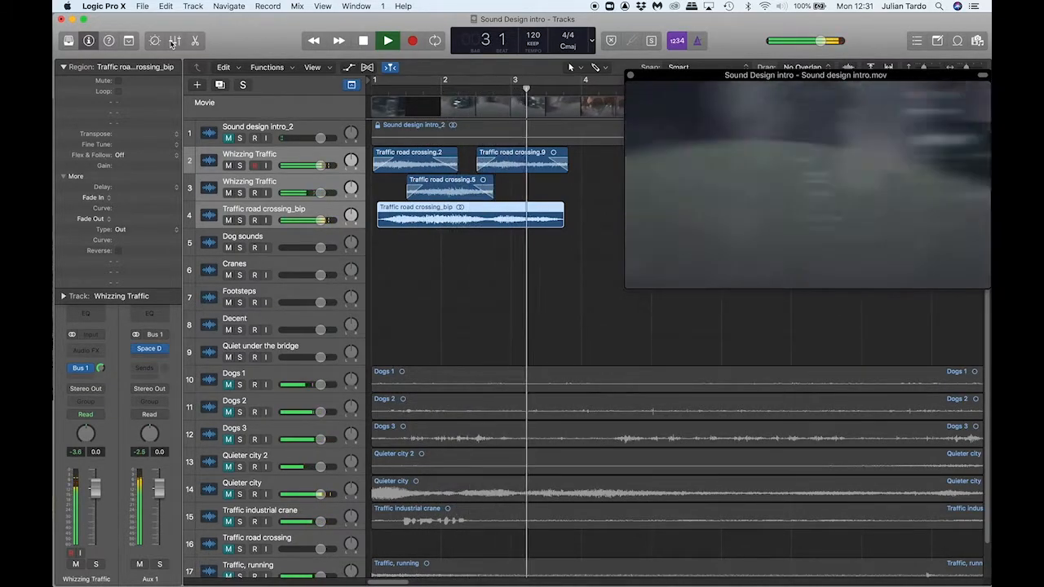
{"action": "key", "text": "space"}
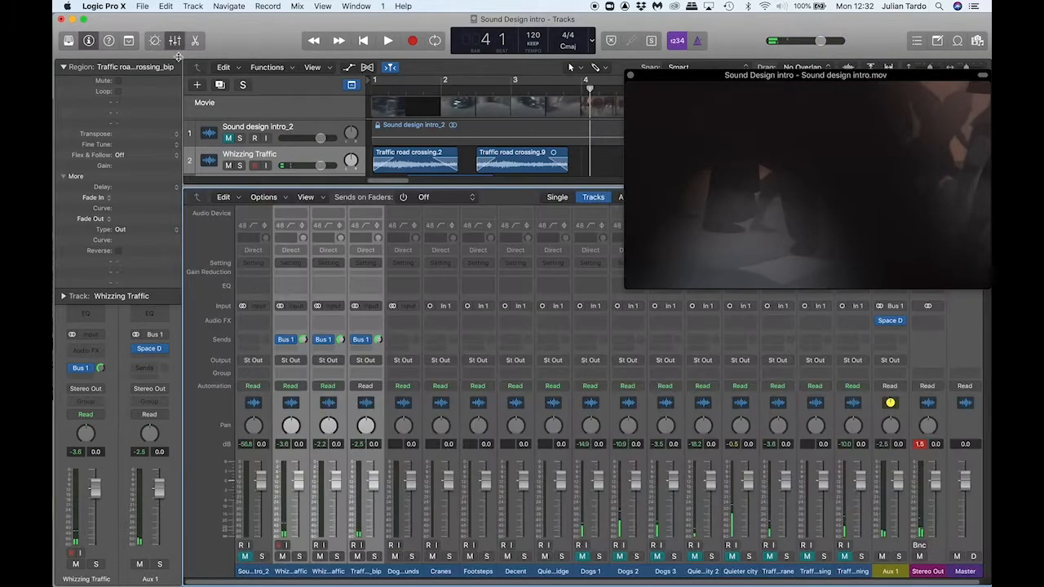
Lower the Bus 1 sends of the three traffic channels together to about -13.2 dB
{"action": "left_click", "coordinate": [175, 40]}
{"action": "left_click_drag", "start_coordinate": [302, 341], "coordinate": [303, 374]}
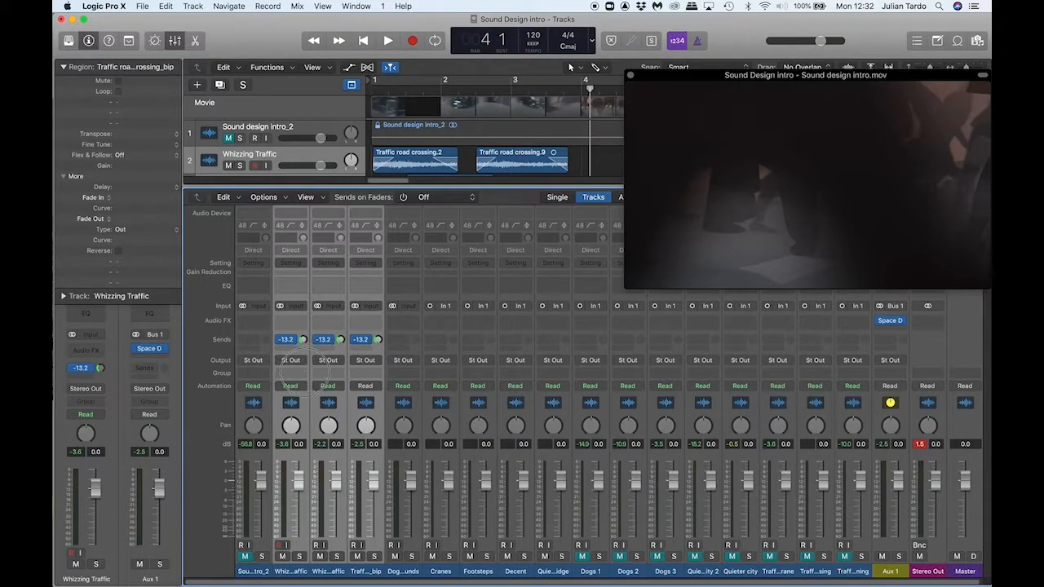
{"action": "left_click", "coordinate": [172, 43]}
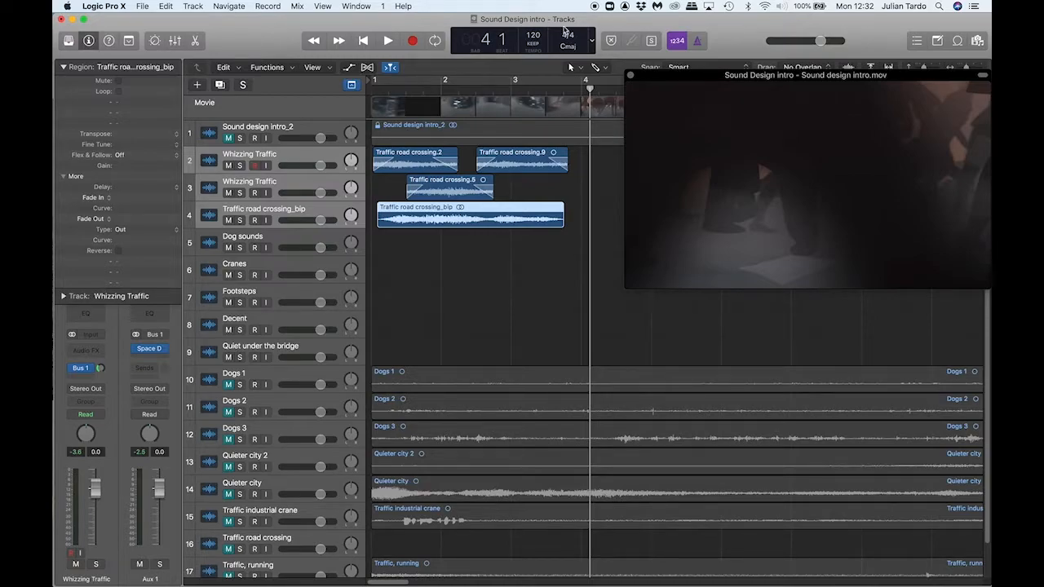
Position the playhead at the movie's cut to the walking crowd, just before bar 4
{"action": "left_click", "coordinate": [566, 91]}
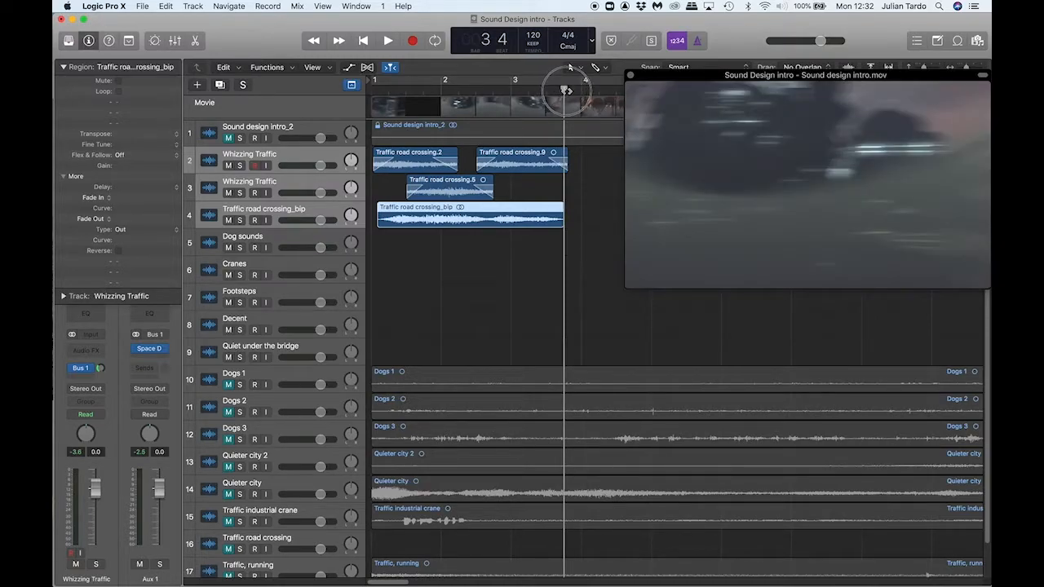
{"action": "left_click_drag", "start_coordinate": [567, 90], "coordinate": [577, 93]}
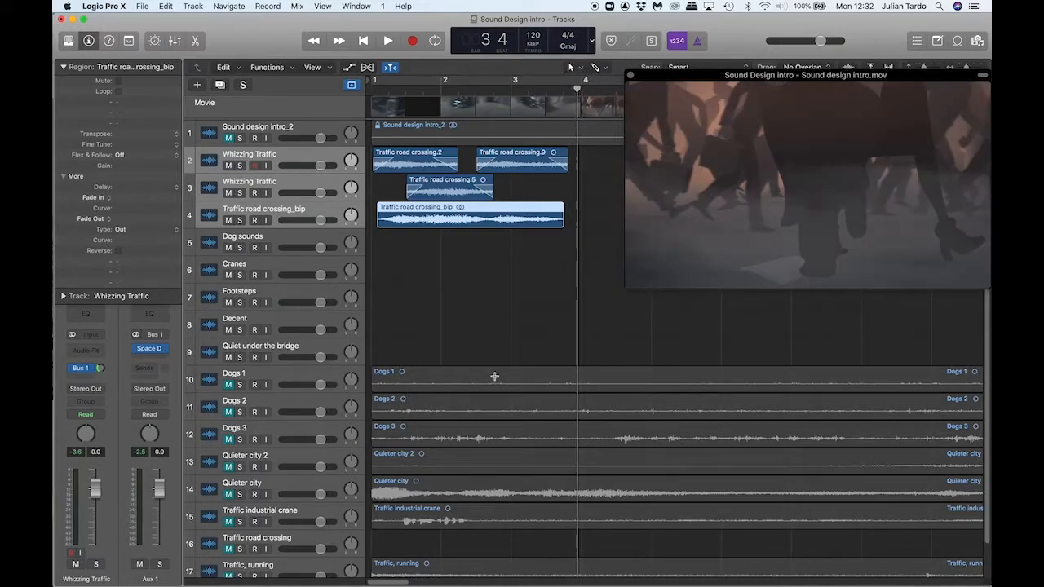
{"action": "scroll", "coordinate": [459, 403], "scroll_direction": "down", "scroll_amount": 1}
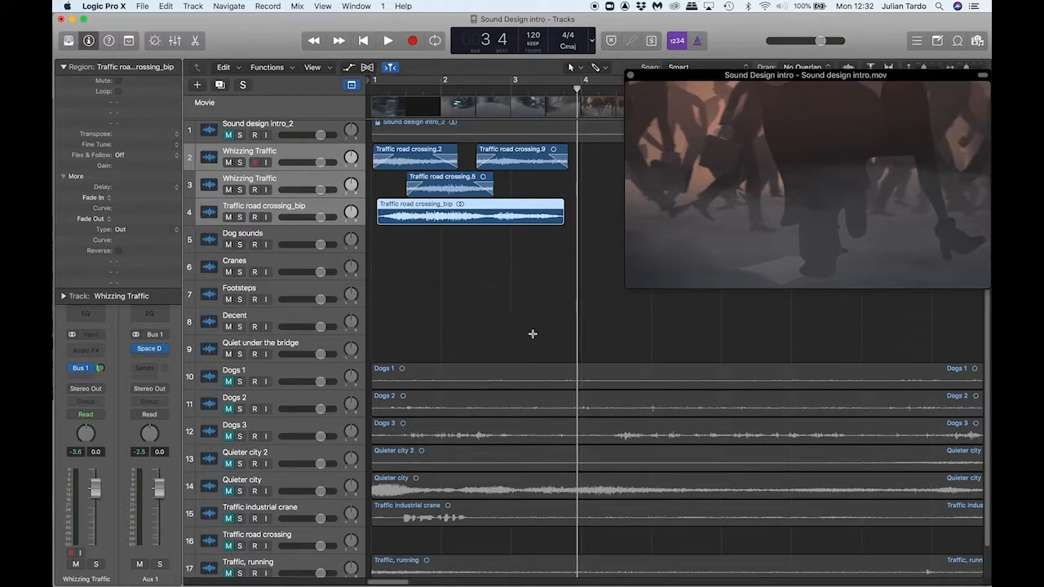
{"action": "mouse_move", "coordinate": [639, 102]}
Bounce the four traffic regions in place to a new track, leaving the sources, including the audio tail and with normalizing off
{"action": "left_click_drag", "start_coordinate": [573, 152], "coordinate": [367, 228]}
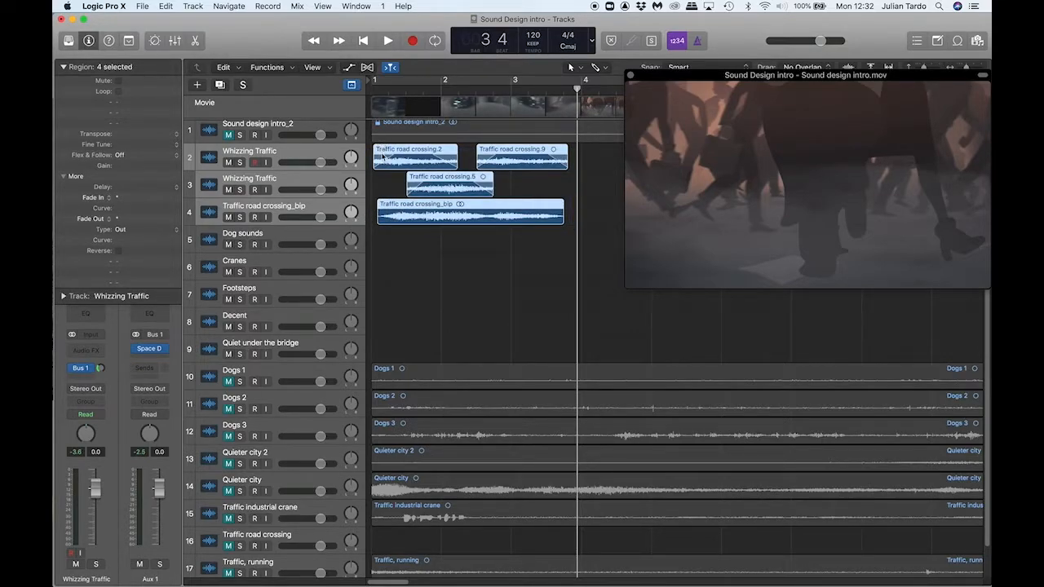
{"action": "right_click", "coordinate": [405, 153]}
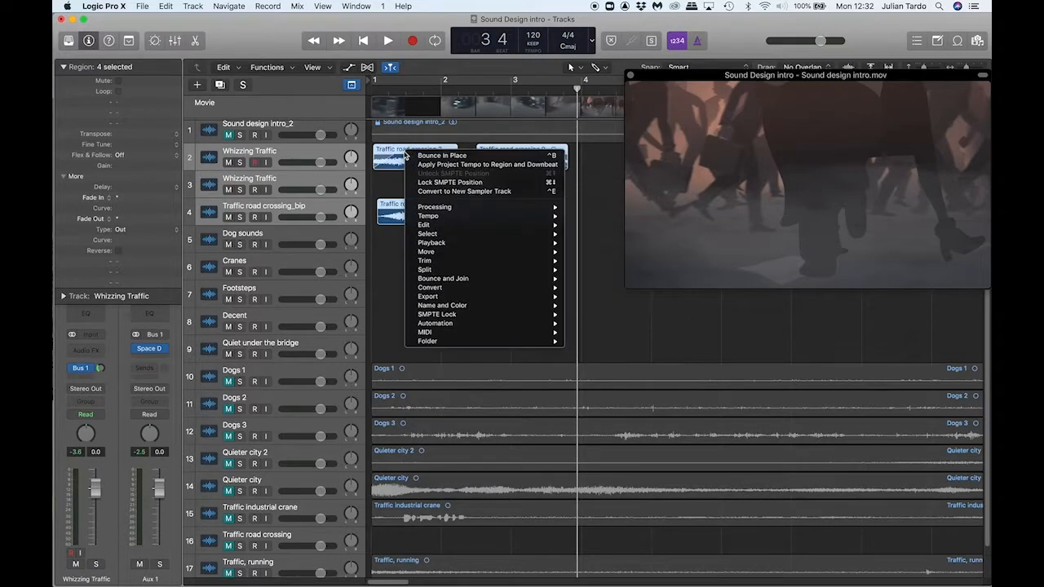
{"action": "left_click", "coordinate": [424, 161]}
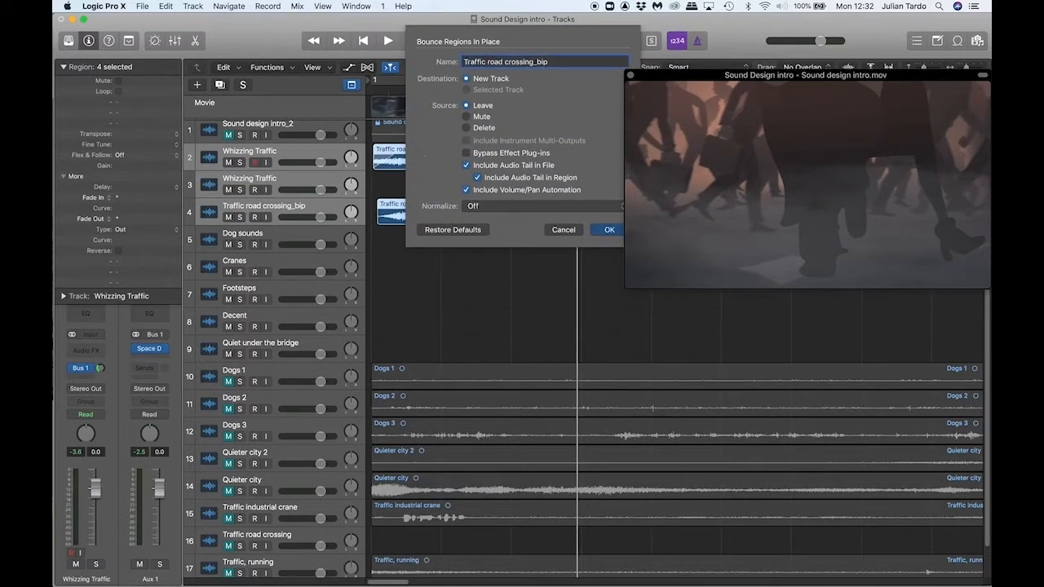
{"action": "key", "text": "Return"}
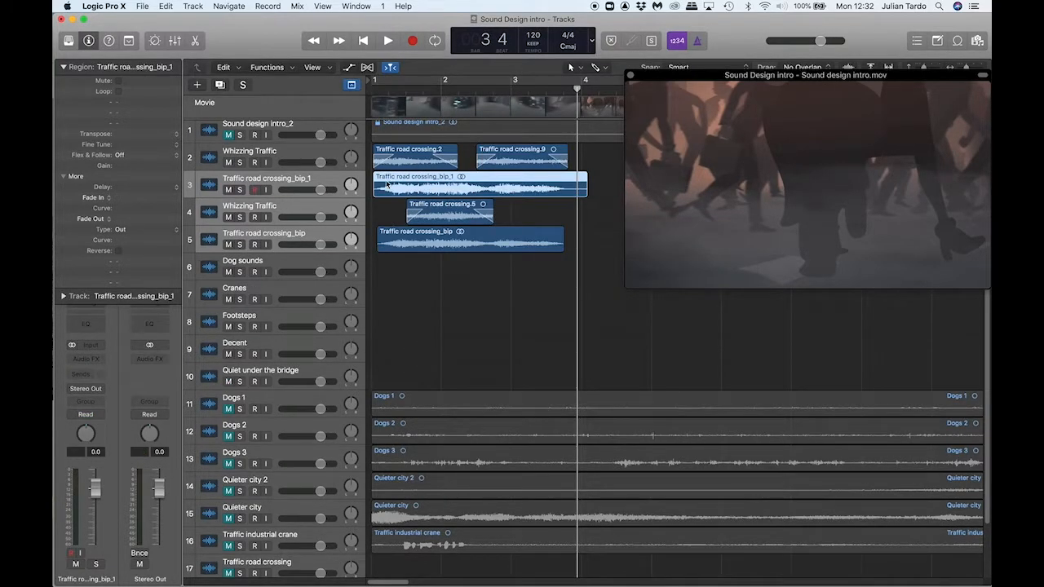
Move the Traffic road crossing_bip_1 region so it starts just before bar 4, near the cut to the walking crowd
{"action": "left_click_drag", "start_coordinate": [387, 180], "coordinate": [584, 181]}
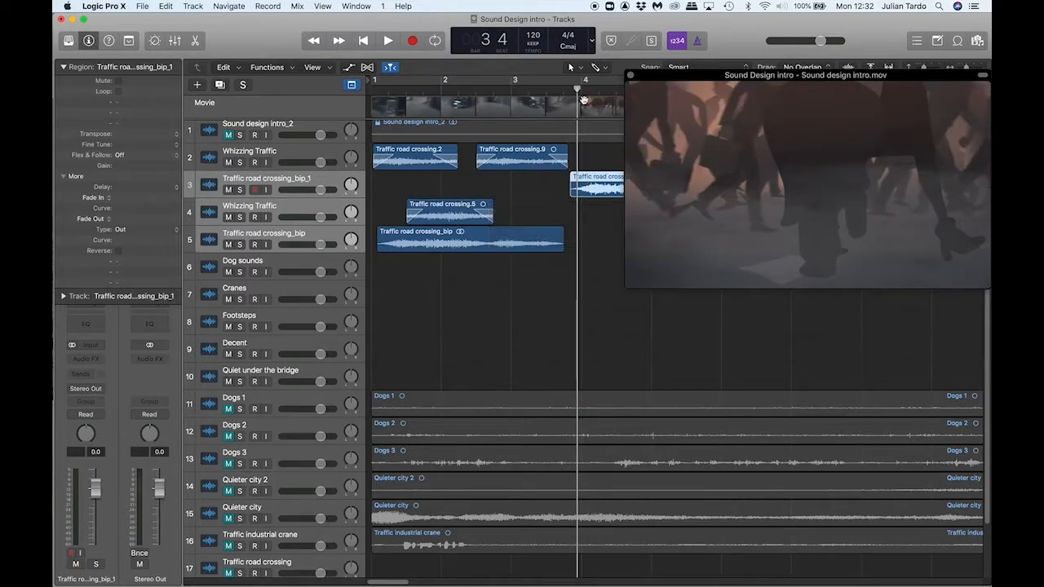
{"action": "left_click_drag", "start_coordinate": [572, 92], "coordinate": [577, 89]}
Add a Channel EQ to the Traffic road crossing_bip_1 track
{"action": "left_click", "coordinate": [243, 205]}
{"action": "left_click", "coordinate": [246, 181]}
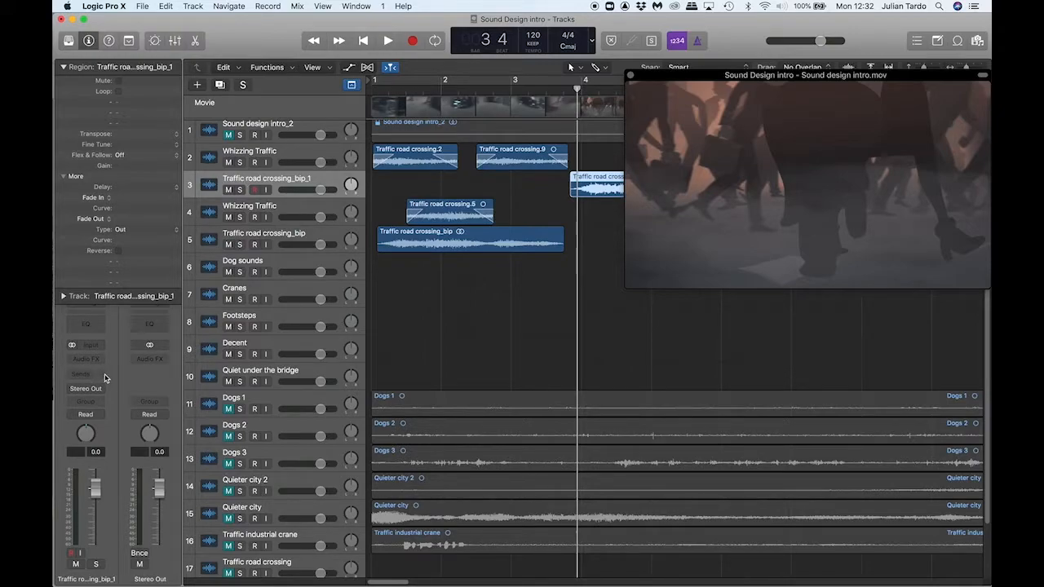
{"action": "left_click", "coordinate": [94, 329]}
{"action": "left_click", "coordinate": [94, 328]}
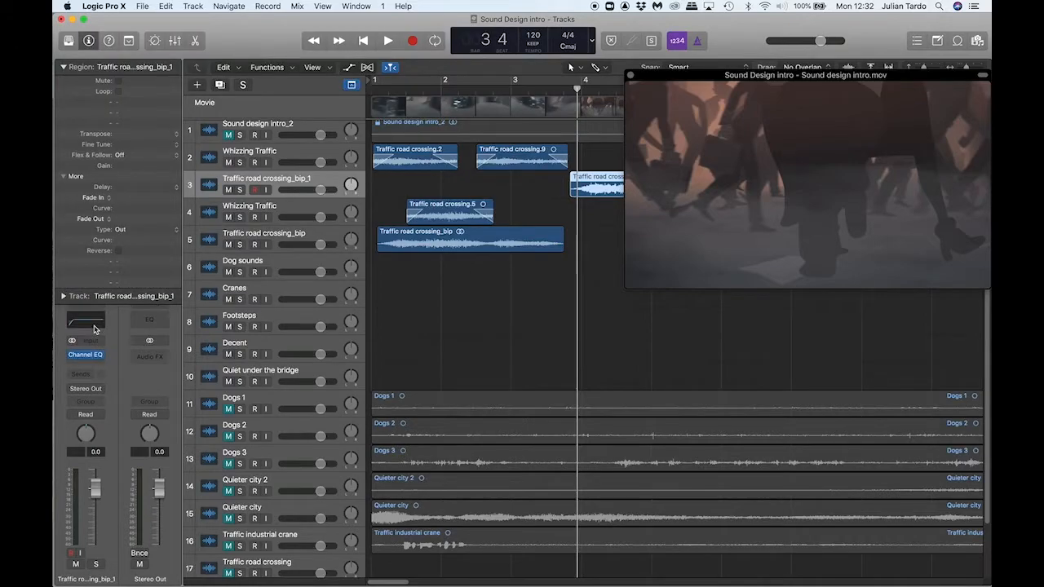
Enable the Channel EQ's high-cut band on the Traffic road crossing_bip_1 track and tune it during playback to 370 Hz, 24 dB/Oct, Q 0.28
{"action": "left_click", "coordinate": [94, 328]}
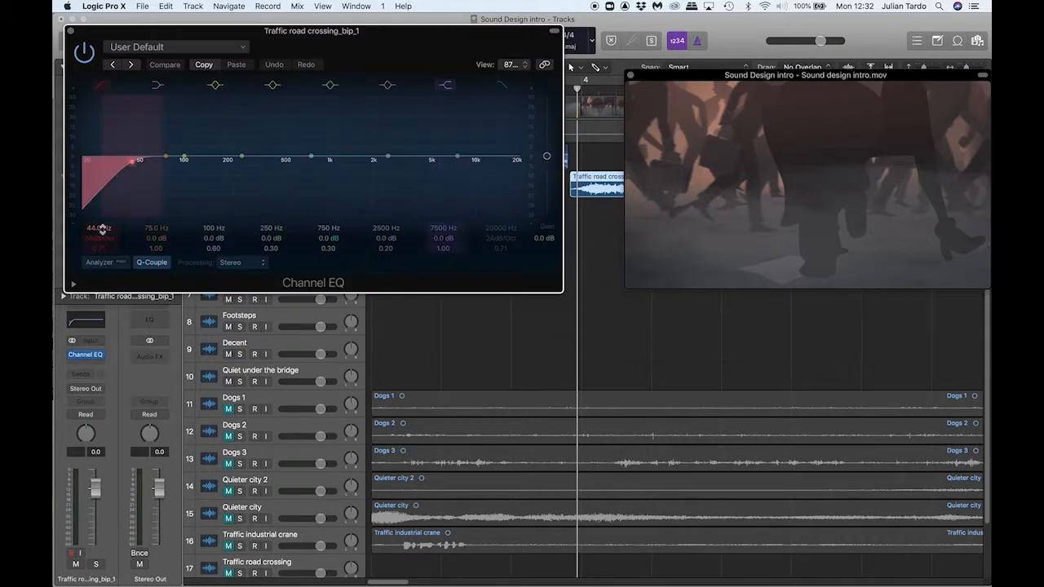
{"action": "left_click", "coordinate": [503, 87]}
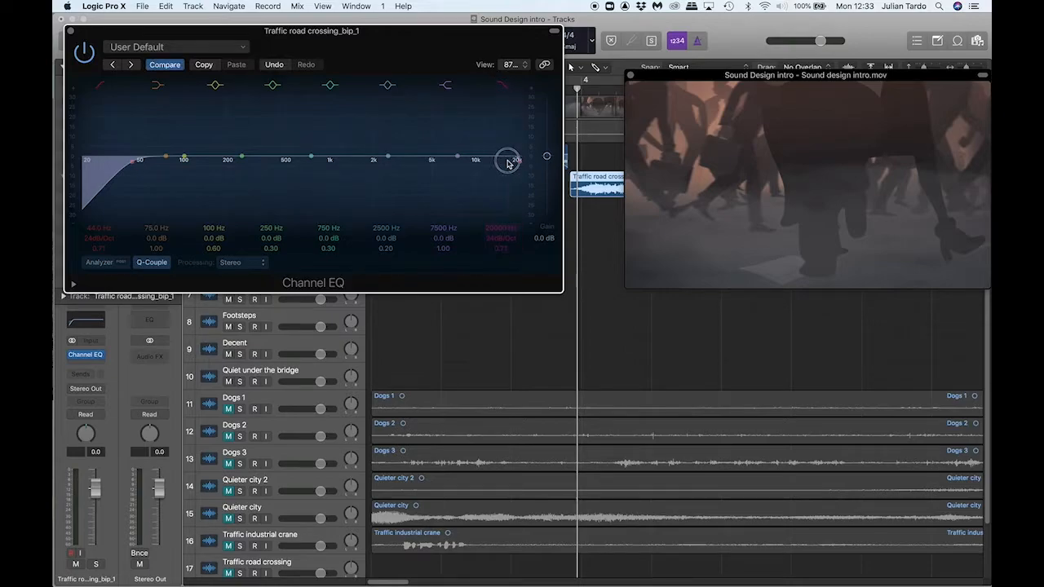
{"action": "left_click_drag", "start_coordinate": [517, 162], "coordinate": [284, 155]}
{"action": "key", "text": "space"}
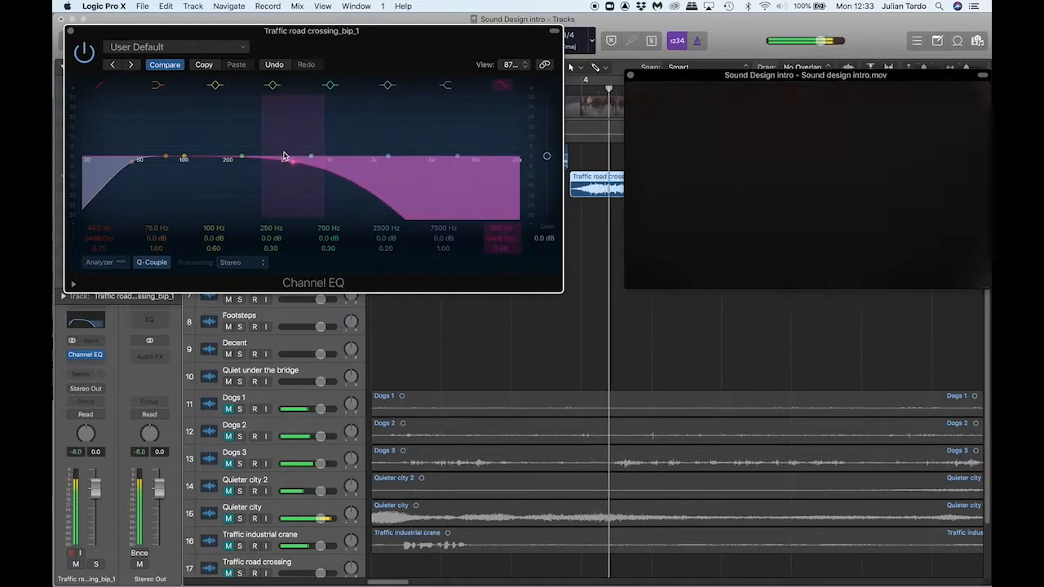
{"action": "left_click_drag", "start_coordinate": [297, 165], "coordinate": [374, 160]}
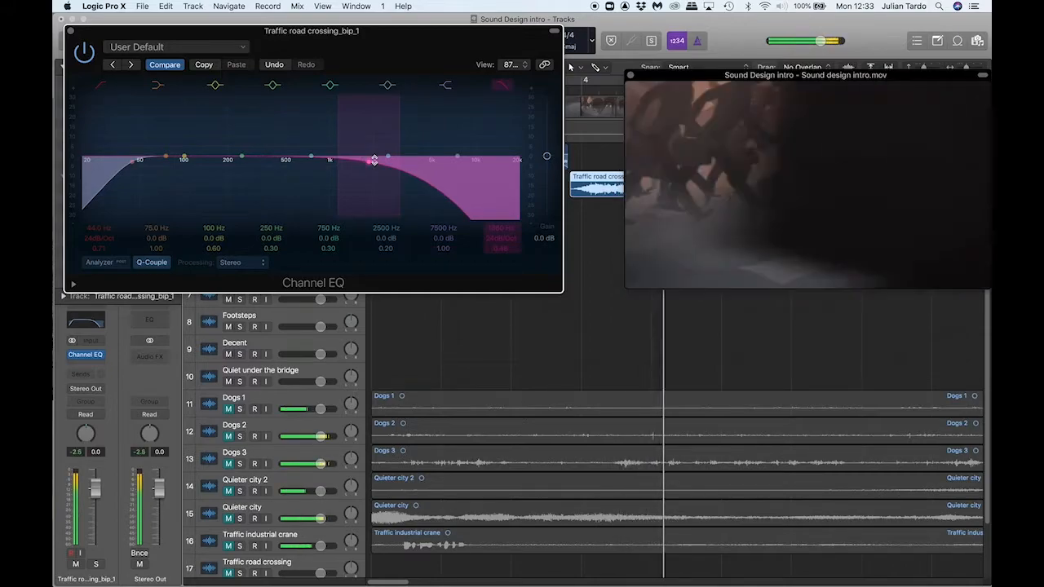
{"action": "left_click_drag", "start_coordinate": [368, 163], "coordinate": [260, 176]}
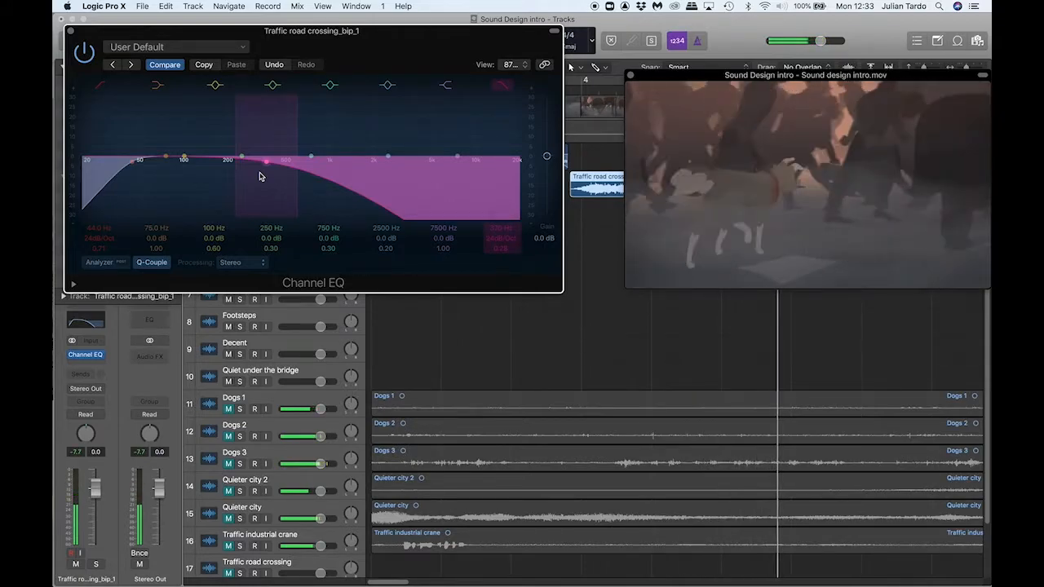
{"action": "left_click", "coordinate": [85, 52]}
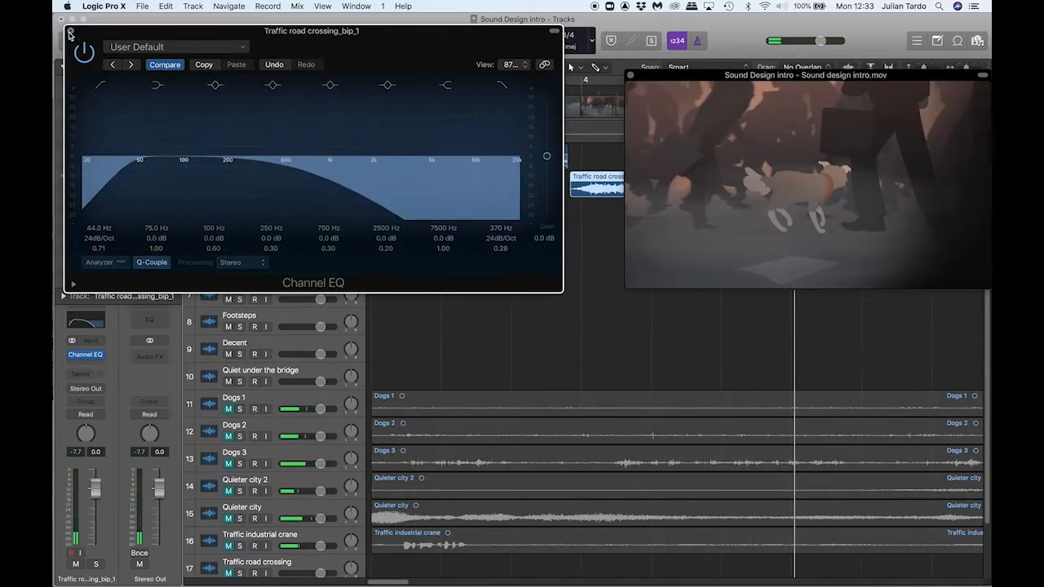
{"action": "left_click", "coordinate": [70, 32]}
Move the movie window clear of the traffic regions and play the crowd scene from just before bar 4
{"action": "left_click", "coordinate": [564, 88]}
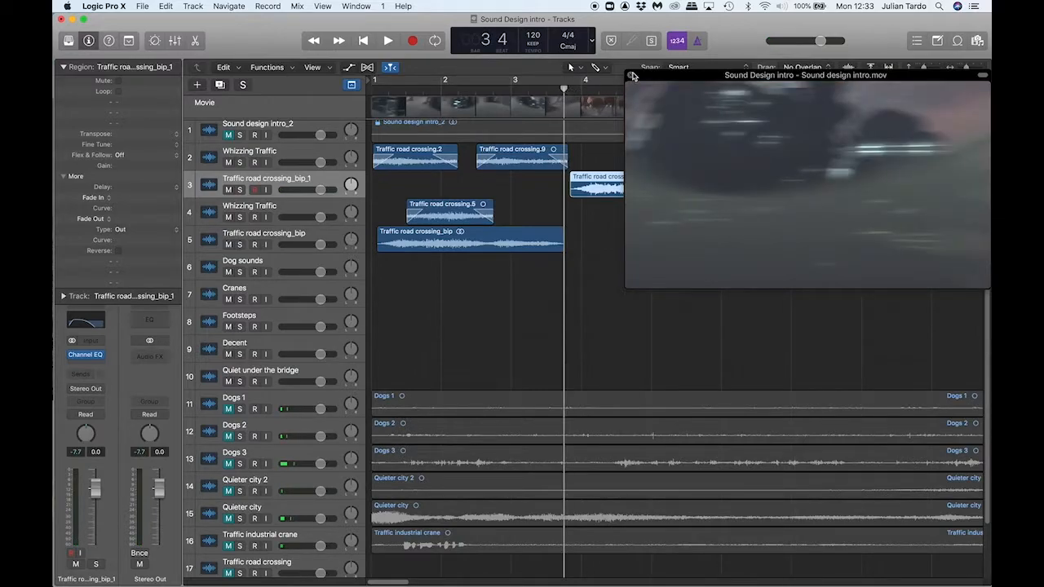
{"action": "left_click_drag", "start_coordinate": [641, 77], "coordinate": [241, 334]}
{"action": "key", "text": "space"}
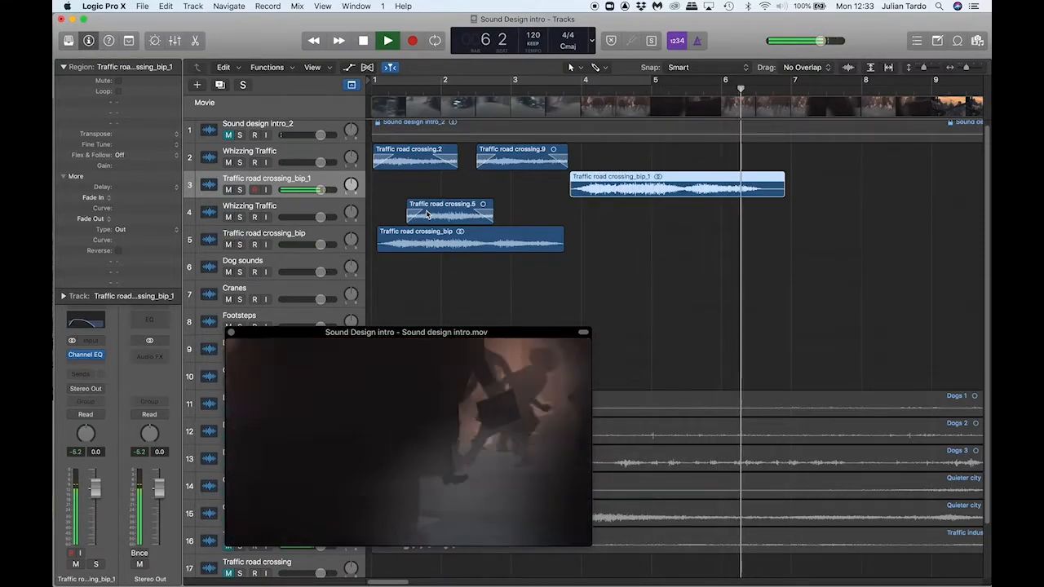
{"action": "key", "text": "space"}
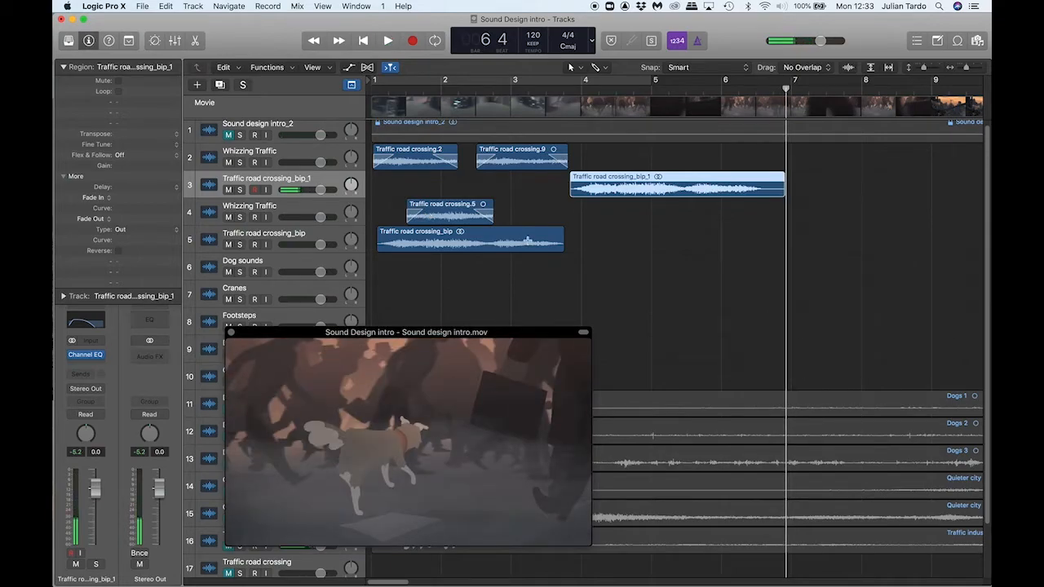
Duplicate the Traffic road crossing_bip_1 track with its settings and copy its region onto the new track, starting just after bar 6
{"action": "left_click", "coordinate": [220, 85]}
{"action": "left_click", "coordinate": [592, 185]}
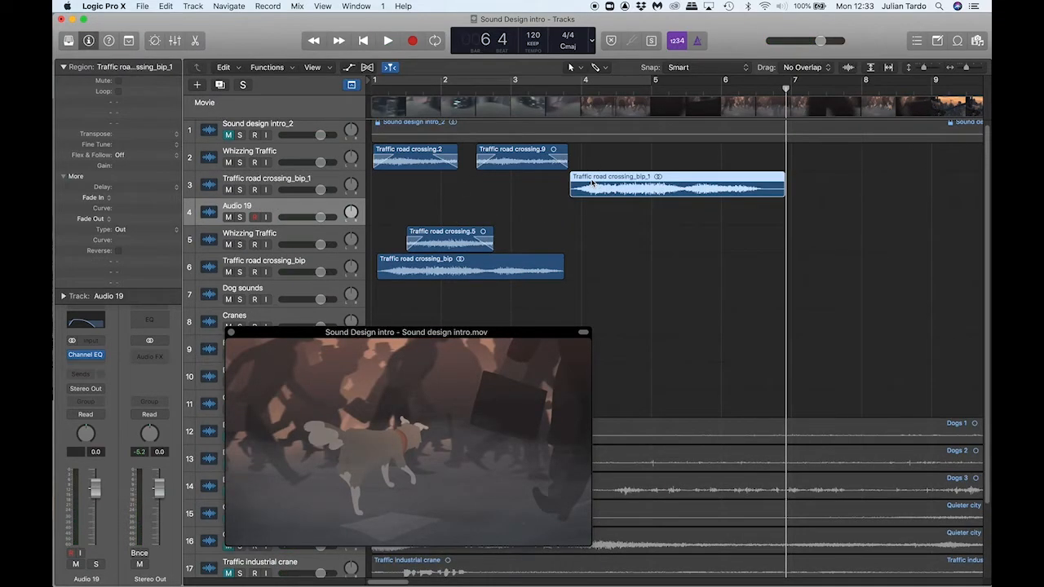
{"action": "left_click_drag", "start_coordinate": [592, 184], "coordinate": [758, 216]}
Play from just after bar 6 to check the overlap between the original and copied traffic regions
{"action": "double_click", "coordinate": [738, 88]}
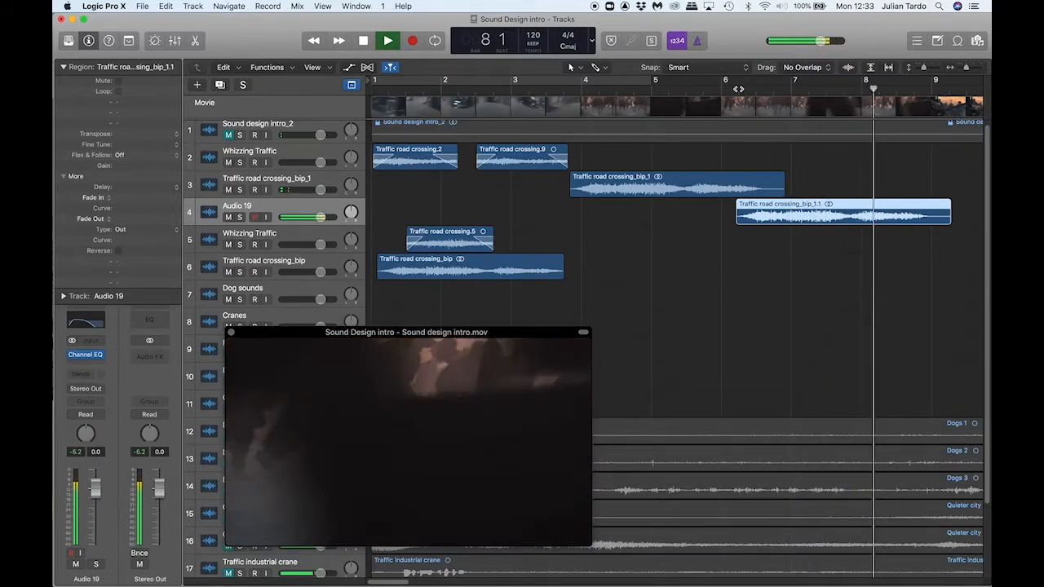
{"action": "key", "text": "space"}
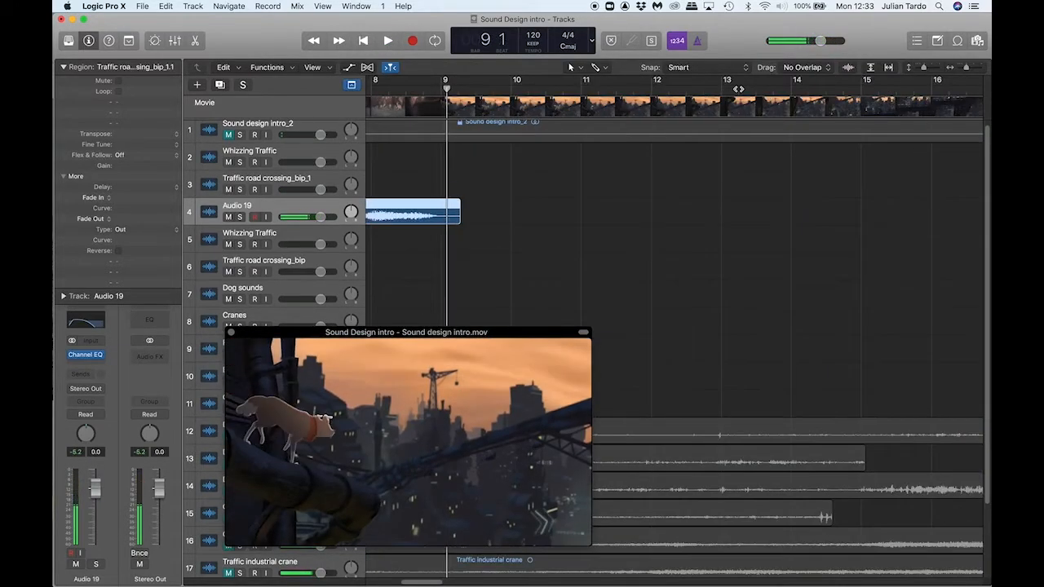
{"action": "scroll", "coordinate": [603, 131], "scroll_direction": "left", "scroll_amount": 10}
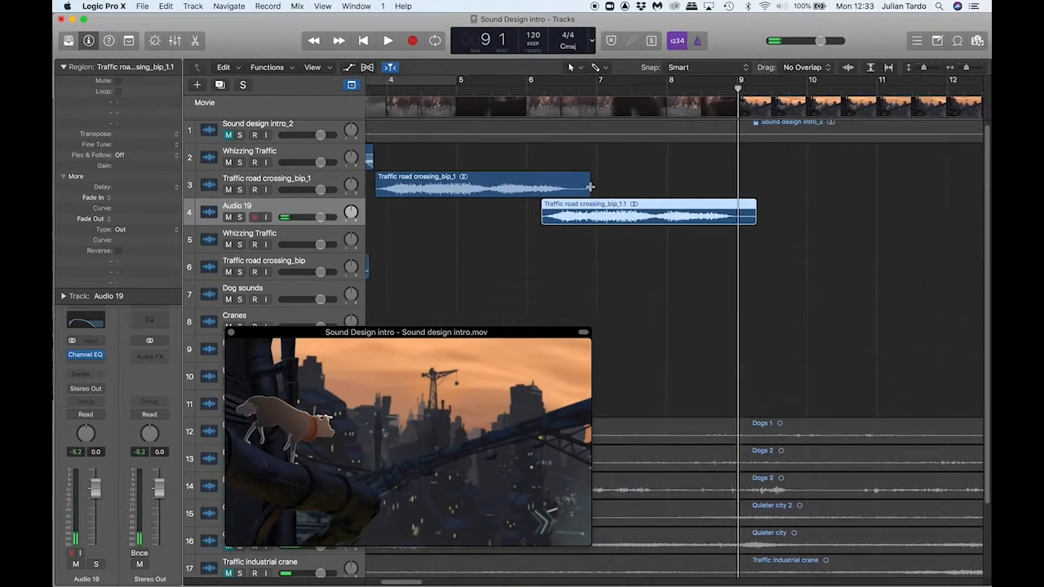
{"action": "left_click", "coordinate": [499, 90]}
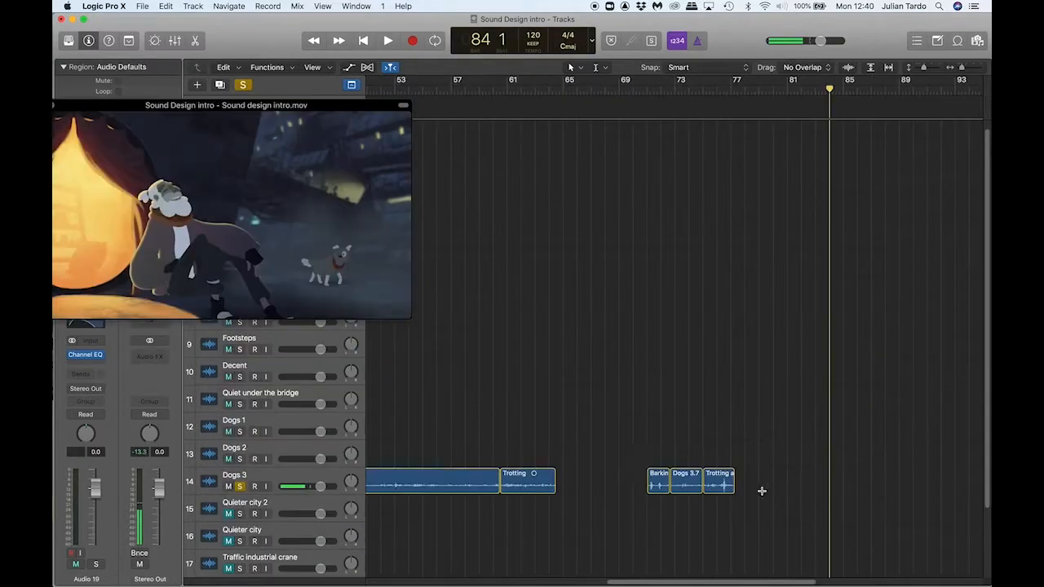
Examine the cut-up dog regions along the soloed Dogs 3 track
{"action": "scroll", "coordinate": [614, 455], "scroll_direction": "left", "scroll_amount": 3}
{"action": "key", "text": "super+Left"}
{"action": "key", "text": "super+Left"}
{"action": "key", "text": "super+Left"}
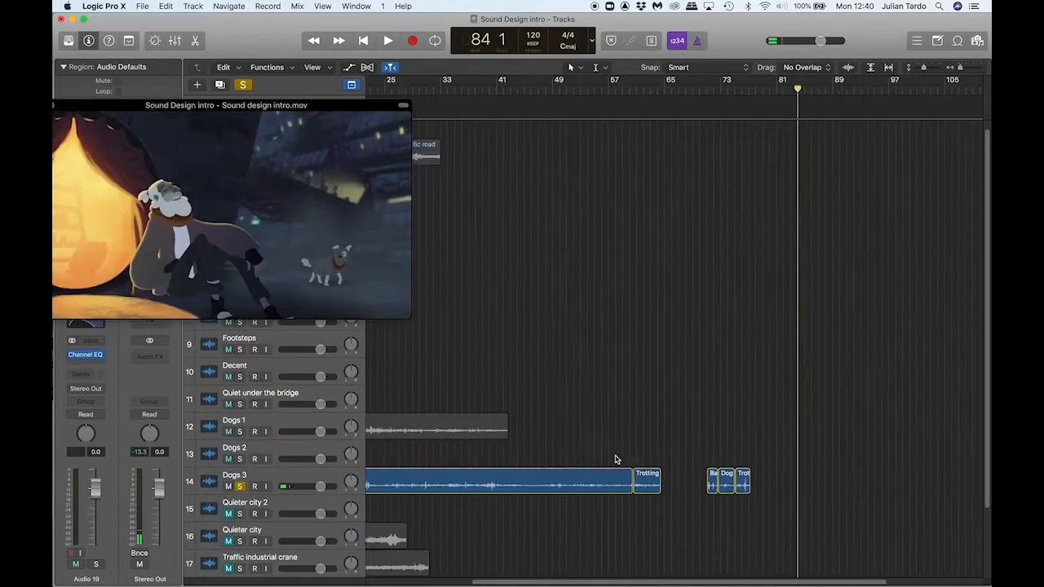
{"action": "scroll", "coordinate": [615, 456], "scroll_direction": "left", "scroll_amount": 4}
{"action": "key", "text": "super+Left"}
{"action": "key", "text": "super+Left"}
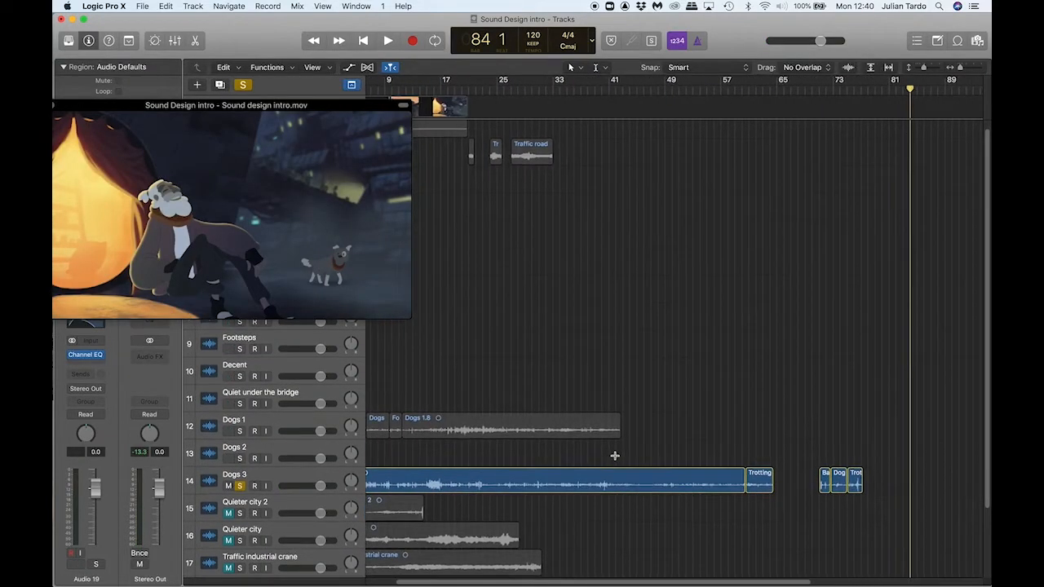
{"action": "left_click", "coordinate": [489, 476]}
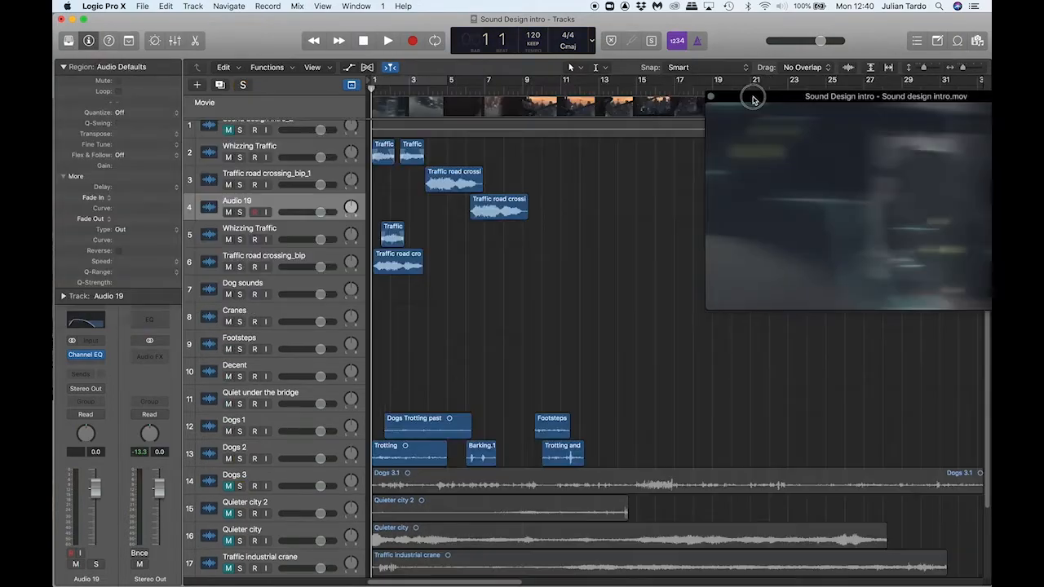
Switch the control bar display to Time and set the playhead to 01:00:11:00.00
{"action": "left_click_drag", "start_coordinate": [750, 95], "coordinate": [528, 148]}
{"action": "left_click_drag", "start_coordinate": [372, 88], "coordinate": [472, 86]}
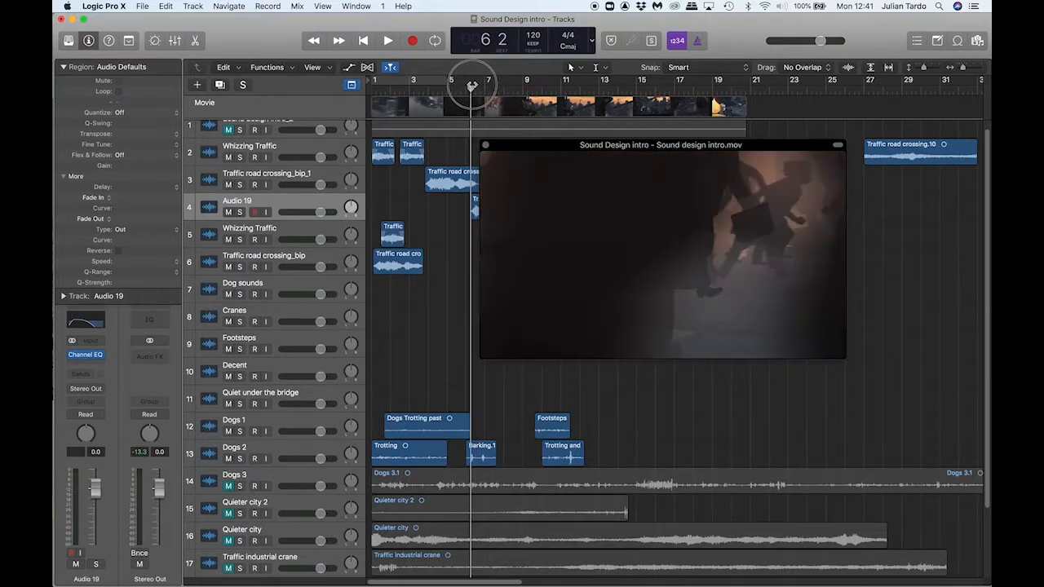
{"action": "left_click", "coordinate": [592, 39]}
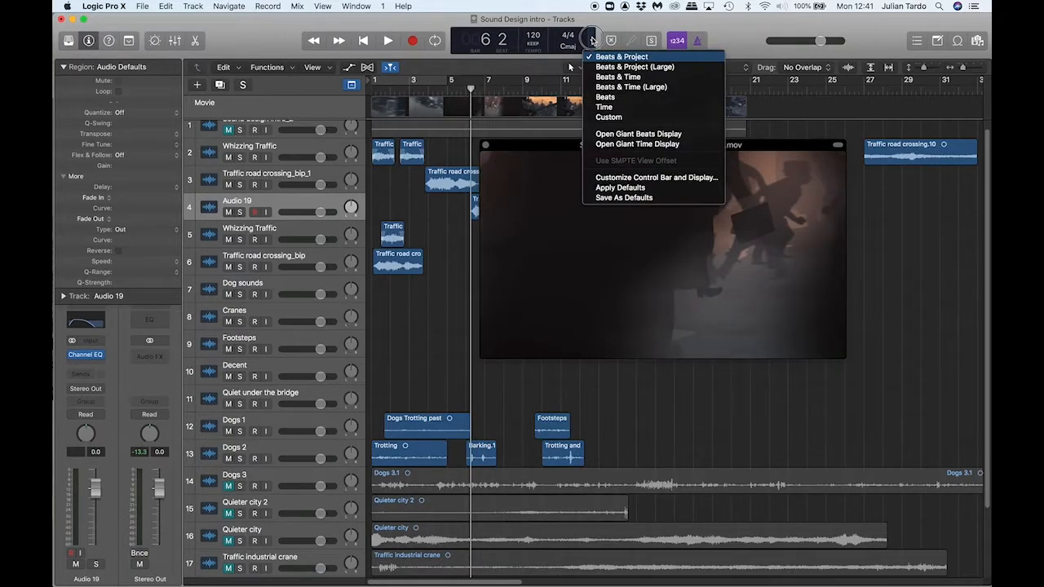
{"action": "left_click", "coordinate": [604, 107]}
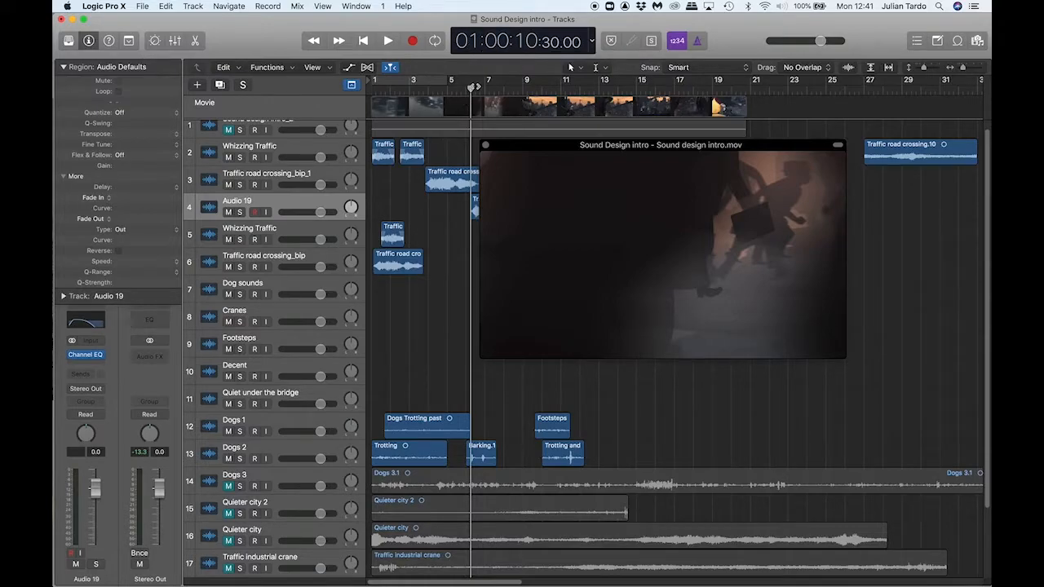
{"action": "left_click_drag", "start_coordinate": [470, 88], "coordinate": [365, 106]}
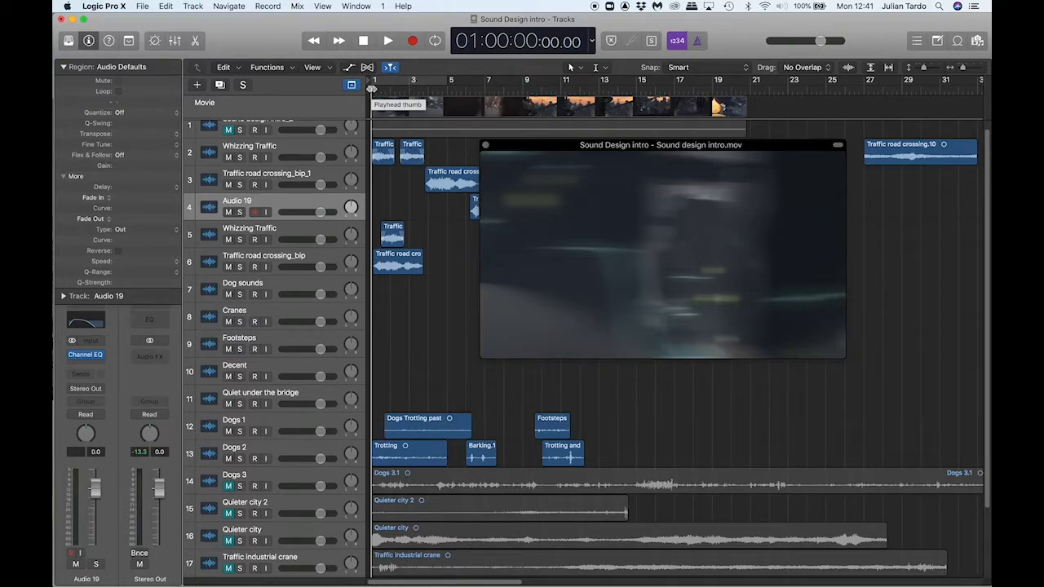
{"action": "left_click_drag", "start_coordinate": [371, 88], "coordinate": [475, 85]}
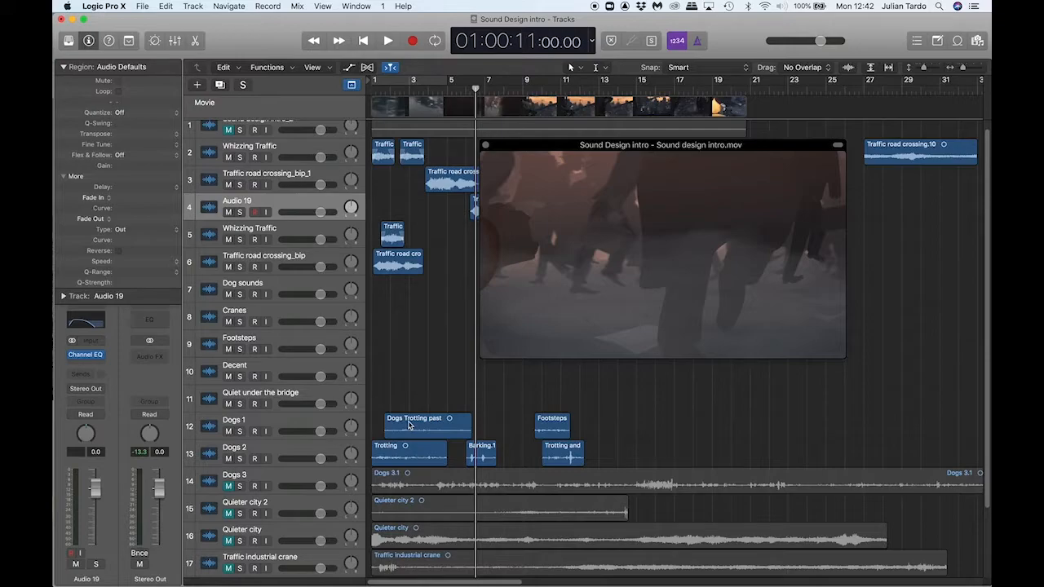
Move Dogs Trotting past to a duplicate of the Dogs 1 track, starting near bar 6, and park Footsteps on the Dogs 2 track, muted
{"action": "left_click_drag", "start_coordinate": [409, 424], "coordinate": [446, 420]}
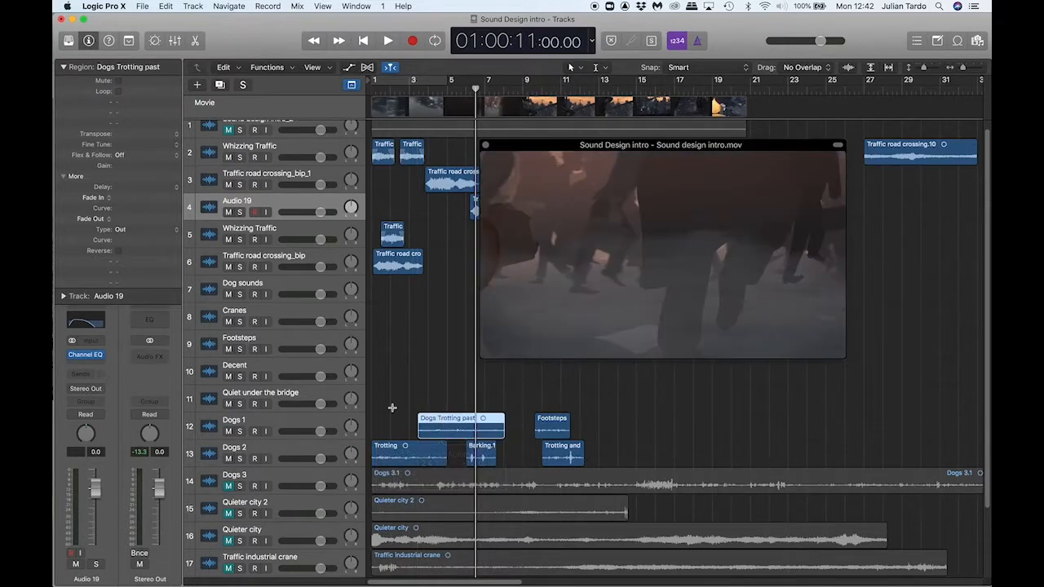
{"action": "left_click", "coordinate": [274, 424]}
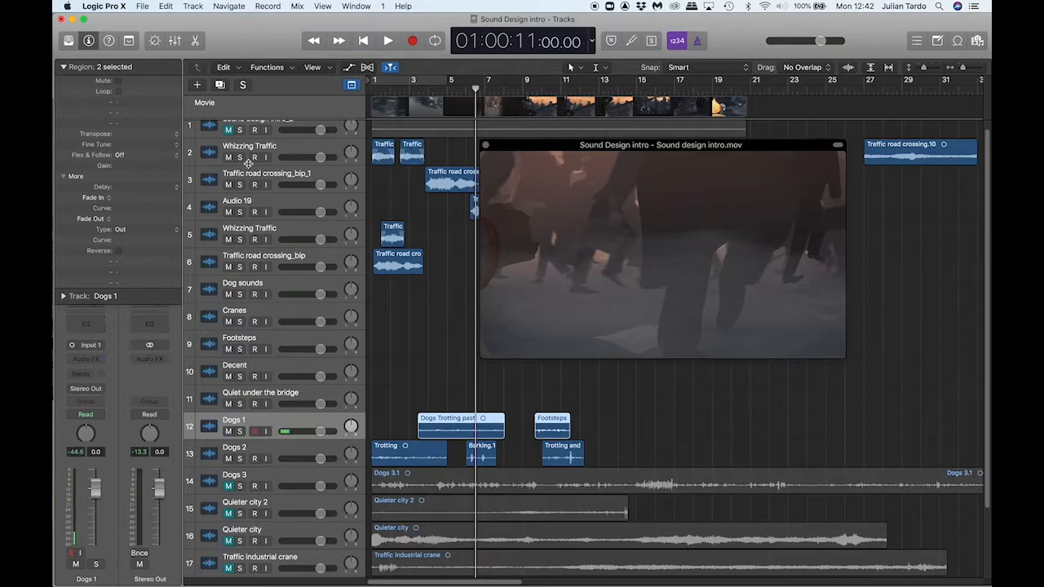
{"action": "left_click", "coordinate": [219, 85]}
{"action": "left_click_drag", "start_coordinate": [442, 423], "coordinate": [611, 488]}
{"action": "left_click", "coordinate": [230, 486]}
Play the crowd scene to compare the trotting sound with the dog's movement, and return the playhead to 01:00:12:00.00
{"action": "key", "text": "space"}
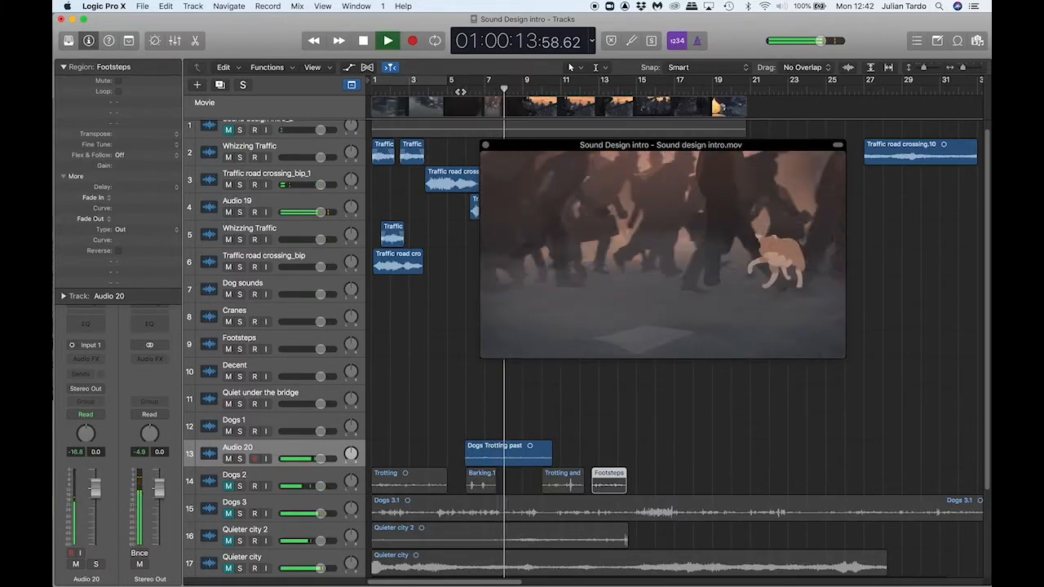
{"action": "key", "text": "space"}
{"action": "left_click", "coordinate": [484, 90]}
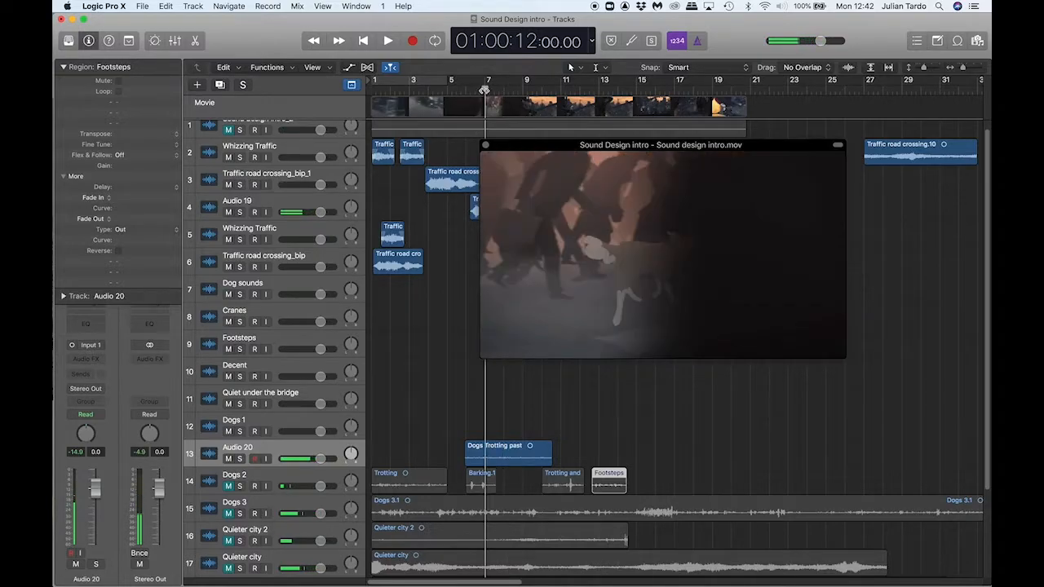
Split the Dogs Trotting past region at 01:00:12:30.00, move its second part to about bar 7.75, and play the result
{"action": "key", "text": "super+Right"}
{"action": "key", "text": "super+Right"}
{"action": "scroll", "coordinate": [484, 91], "scroll_direction": "left", "scroll_amount": 2}
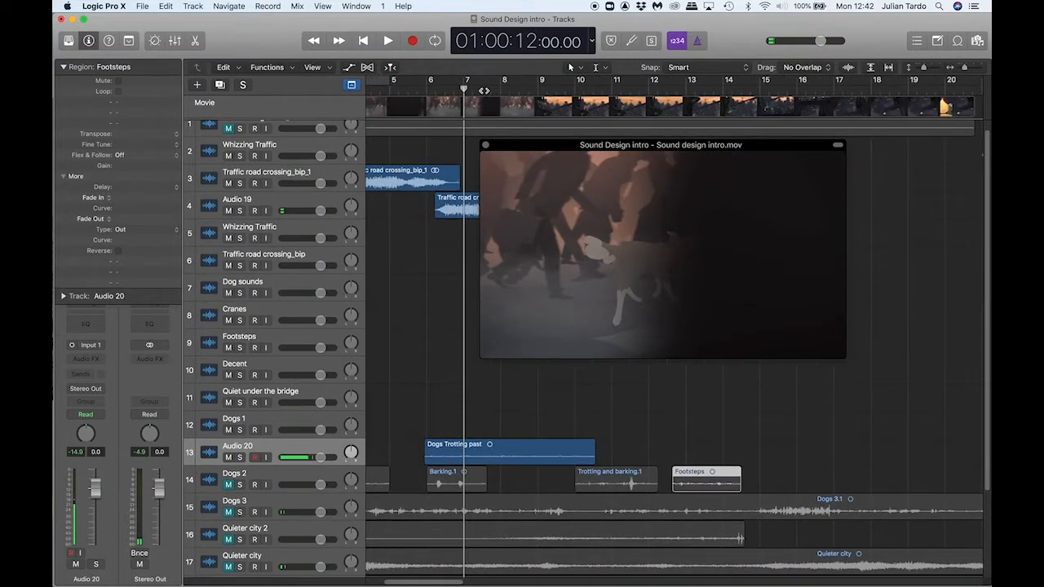
{"action": "left_click_drag", "start_coordinate": [433, 92], "coordinate": [475, 87]}
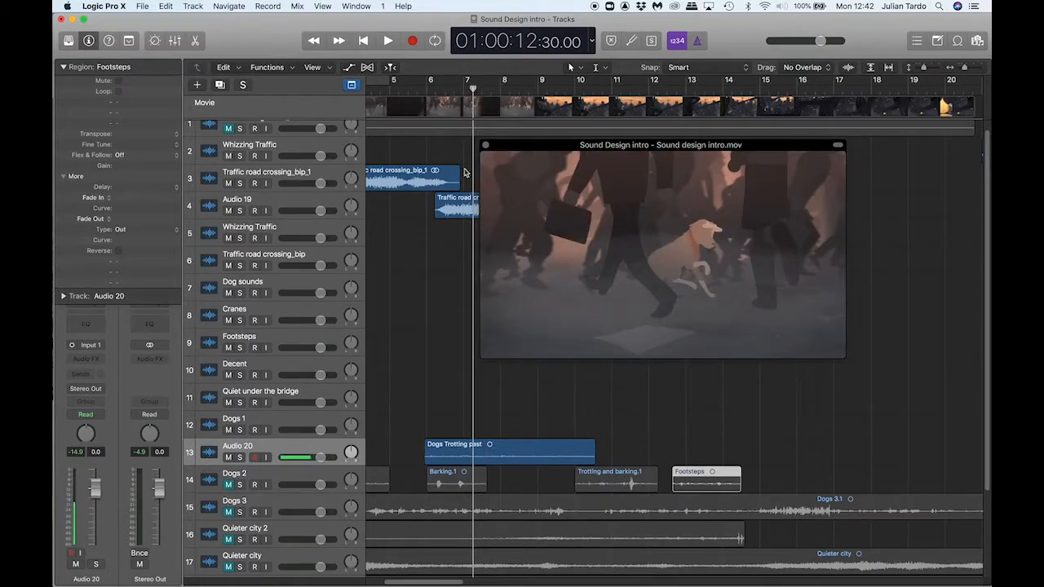
{"action": "left_click_drag", "start_coordinate": [473, 453], "coordinate": [603, 459]}
{"action": "mouse_move", "coordinate": [527, 445]}
{"action": "left_mouse_down"}
{"action": "mouse_move", "coordinate": [504, 445]}
{"action": "mouse_move", "coordinate": [517, 445]}
{"action": "left_mouse_up"}
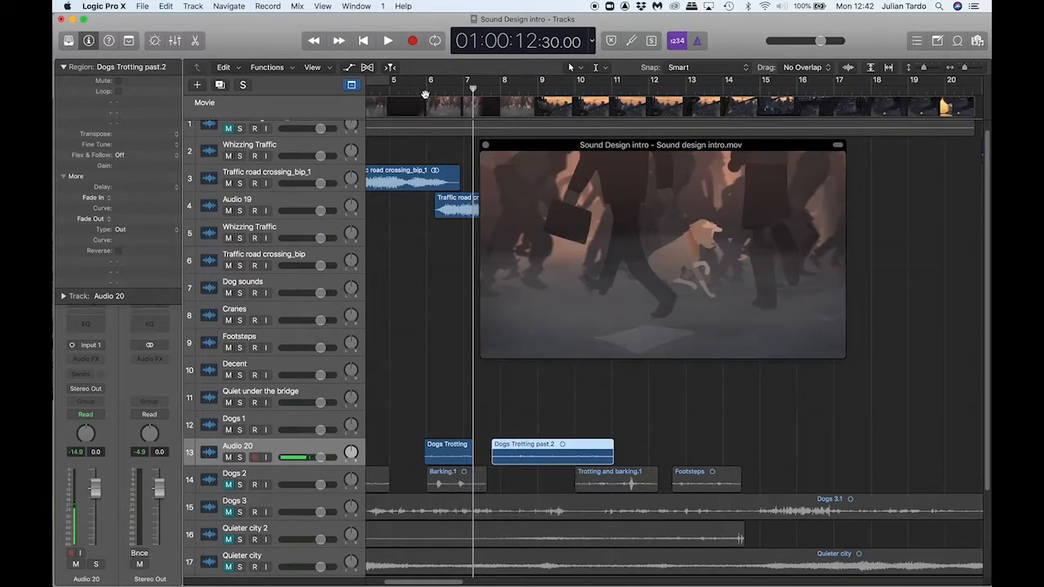
{"action": "key", "text": "space"}
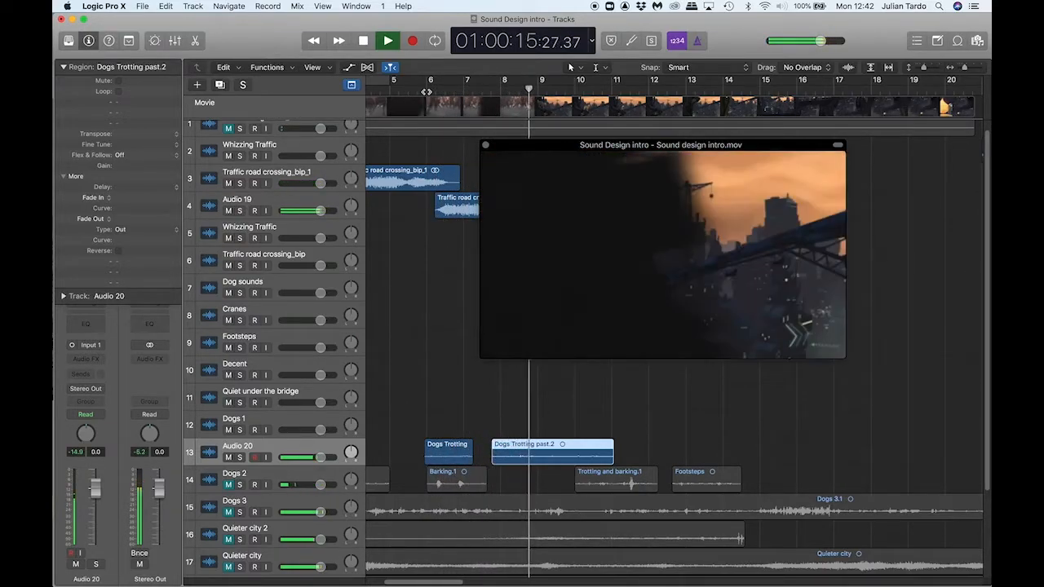
{"action": "key", "text": "space"}
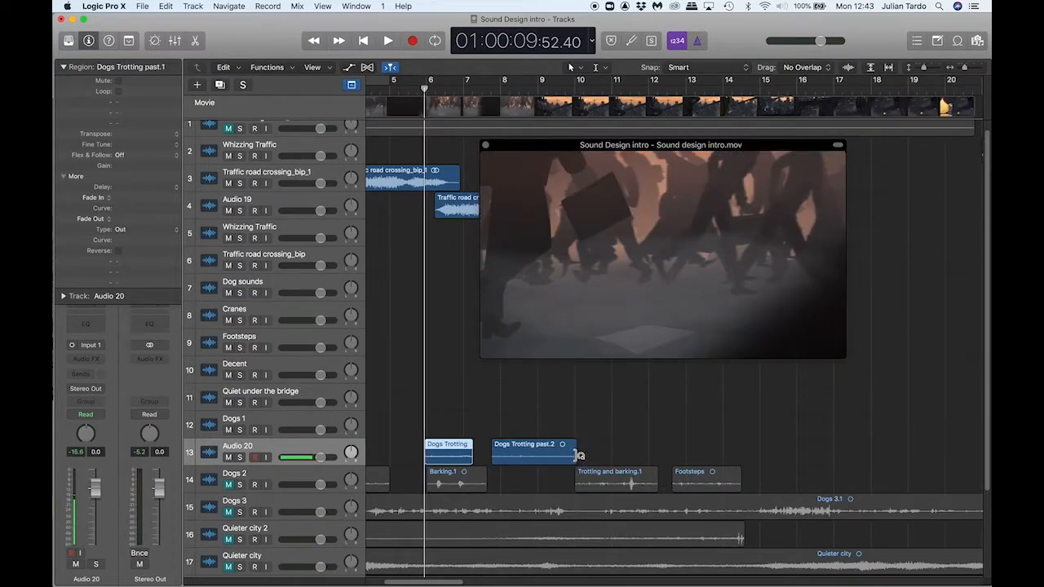
{"action": "left_click_drag", "start_coordinate": [574, 459], "coordinate": [732, 443]}
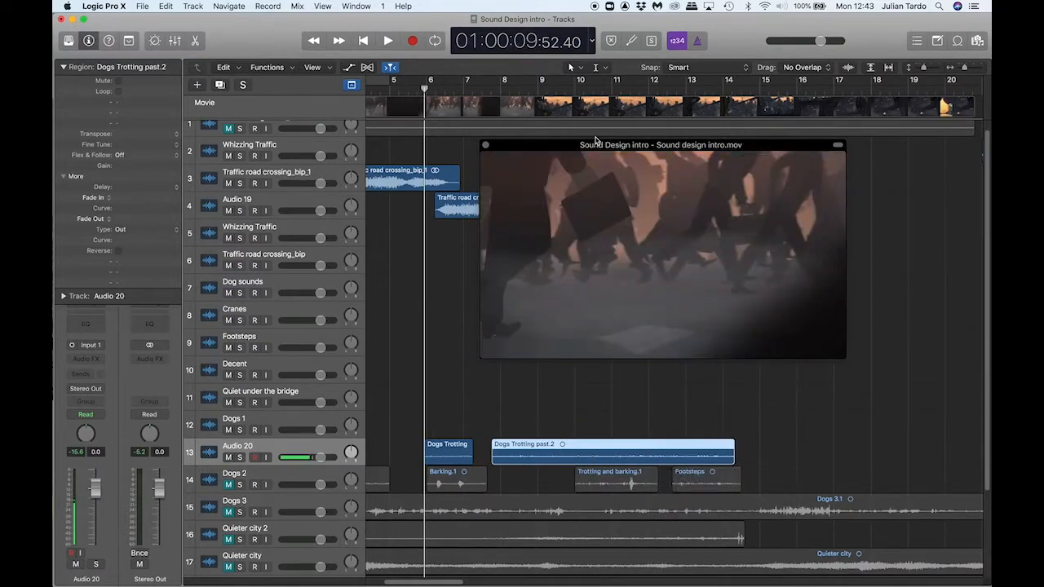
{"action": "left_click", "coordinate": [566, 89]}
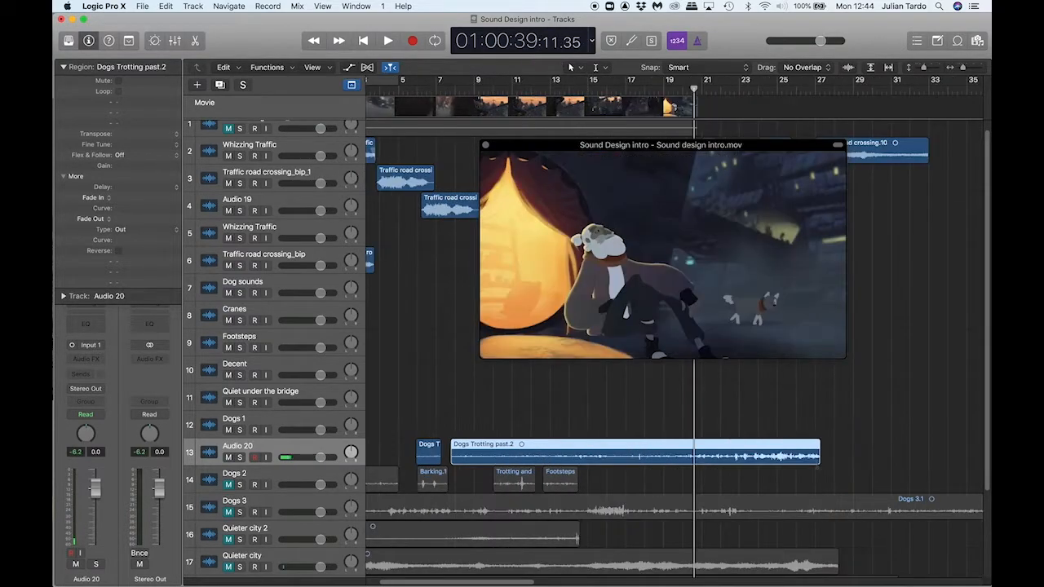
{"action": "key", "text": "super+z"}
{"action": "key", "text": "super+z"}
{"action": "key", "text": "super+z"}
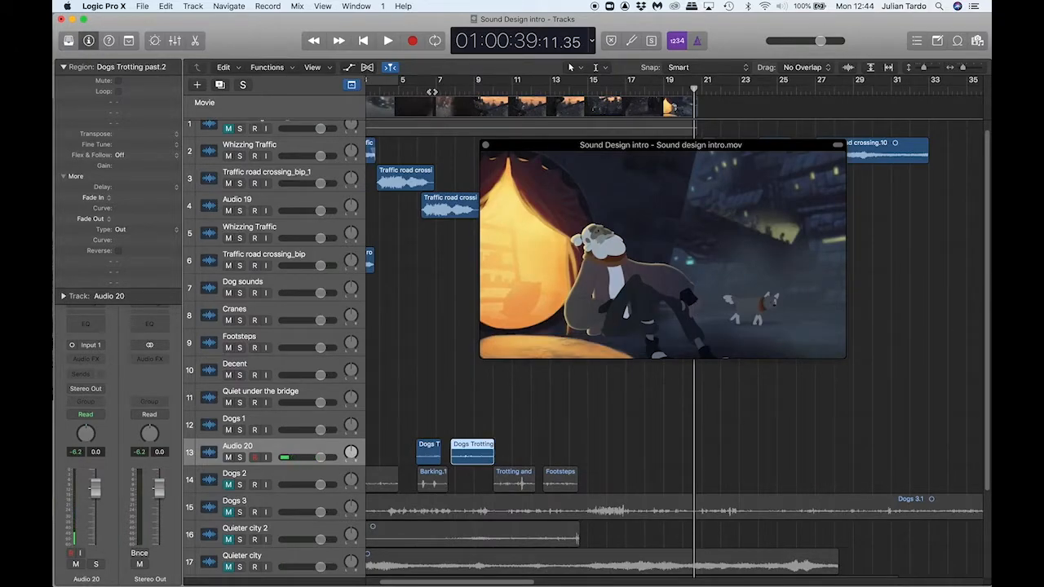
Play from about bar 7 to check how the trotting matches the dog's walk on the pipe, stopping at 01:00:17:05.30
{"action": "left_click", "coordinate": [440, 90]}
{"action": "key", "text": "space"}
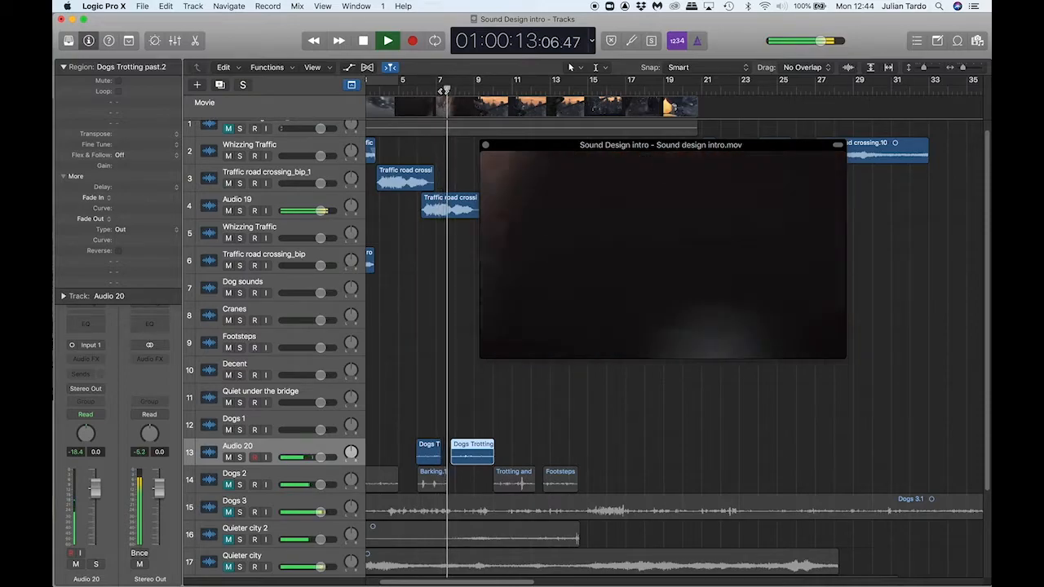
{"action": "key", "text": "super+Right"}
{"action": "key", "text": "super+Right"}
{"action": "key", "text": "super+Right"}
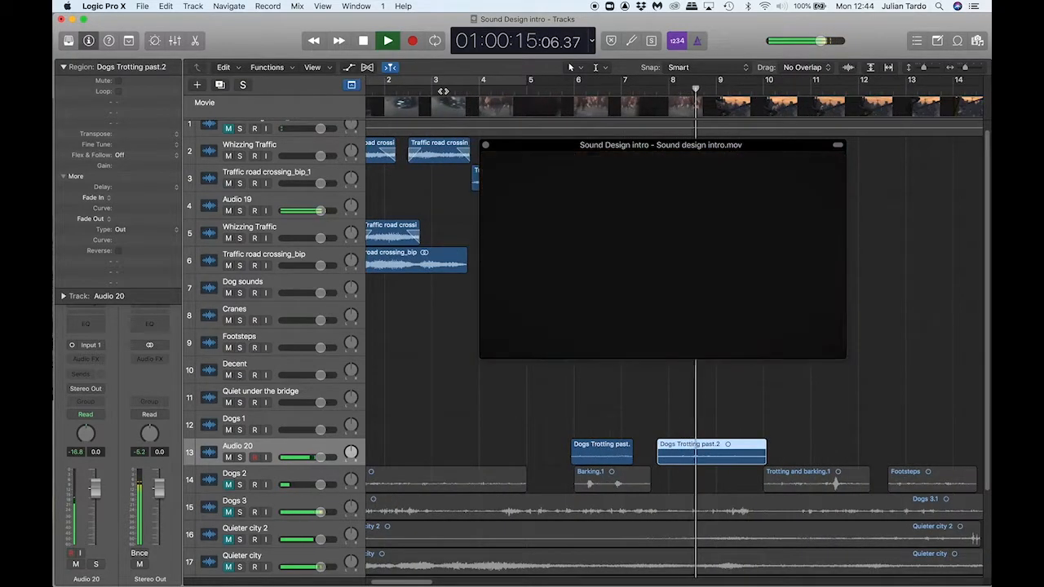
{"action": "key", "text": "space"}
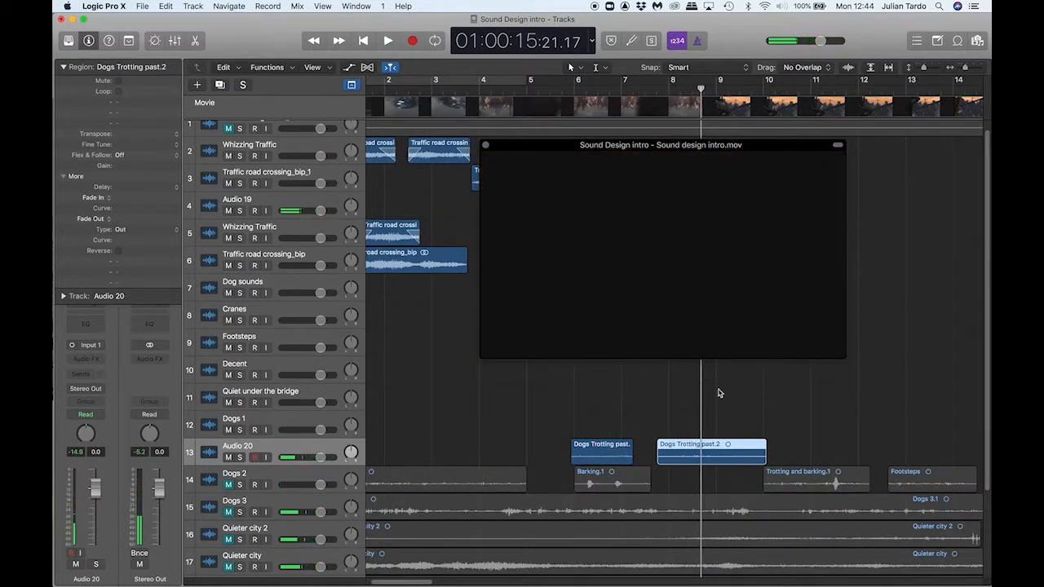
{"action": "key", "text": "space"}
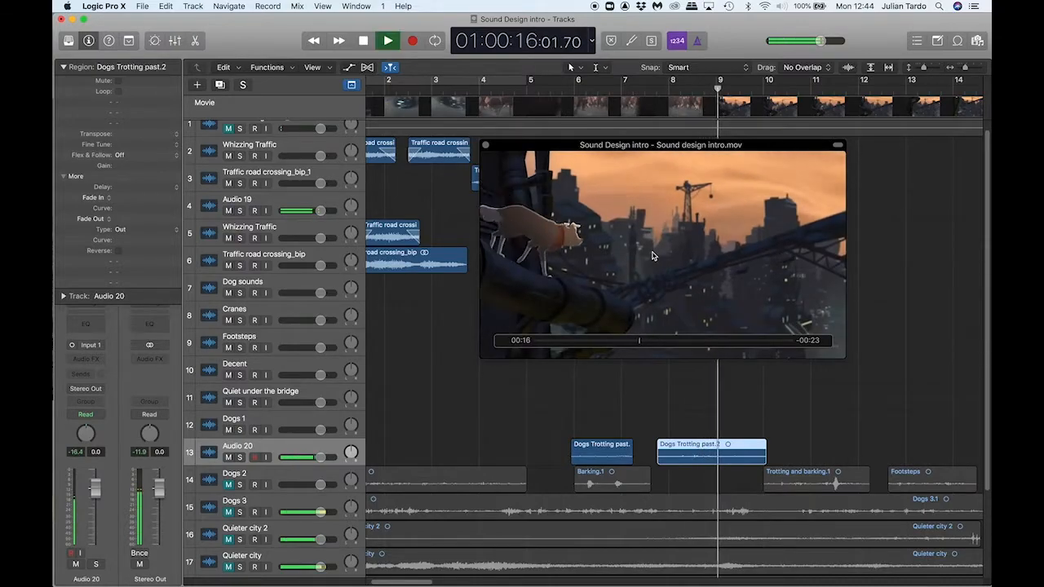
{"action": "key", "text": "space"}
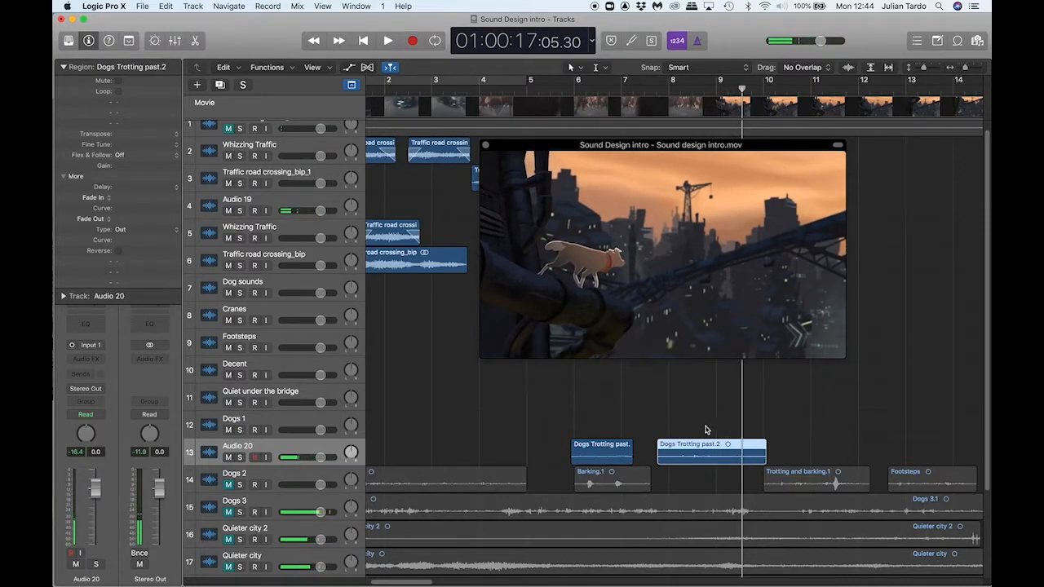
Enlarge the Audio 20 track, show automation, and play from 01:00:16:22.40 to locate where the dog stops walking
{"action": "left_click_drag", "start_coordinate": [275, 463], "coordinate": [275, 492]}
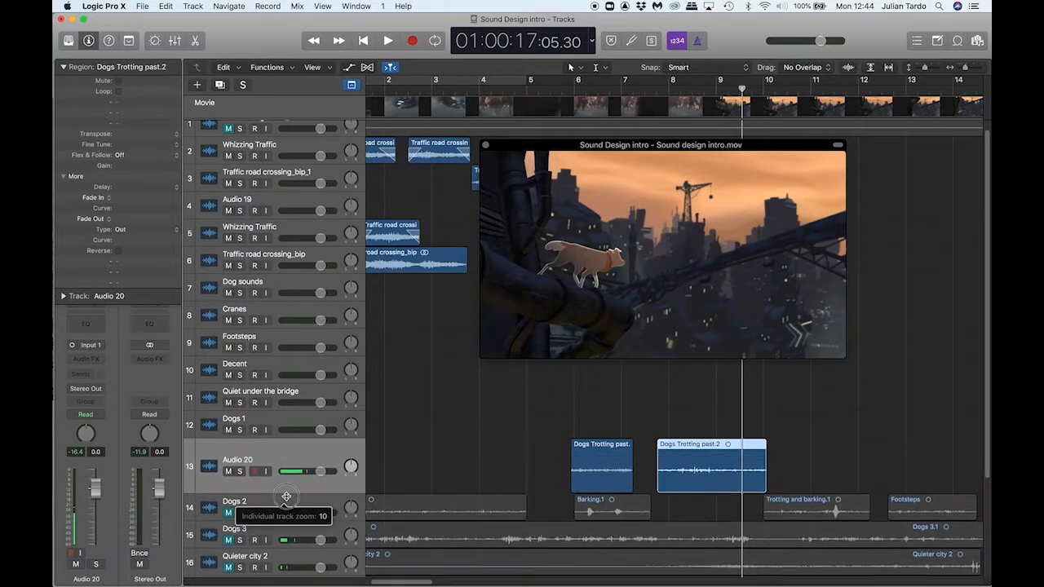
{"action": "left_click", "coordinate": [348, 68]}
{"action": "key", "text": "z"}
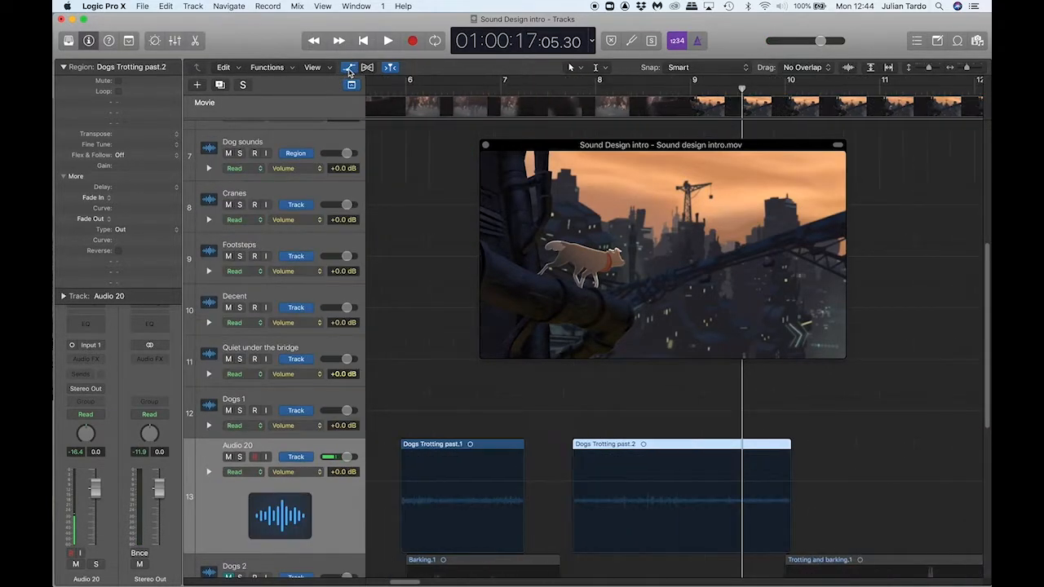
{"action": "left_click", "coordinate": [676, 88]}
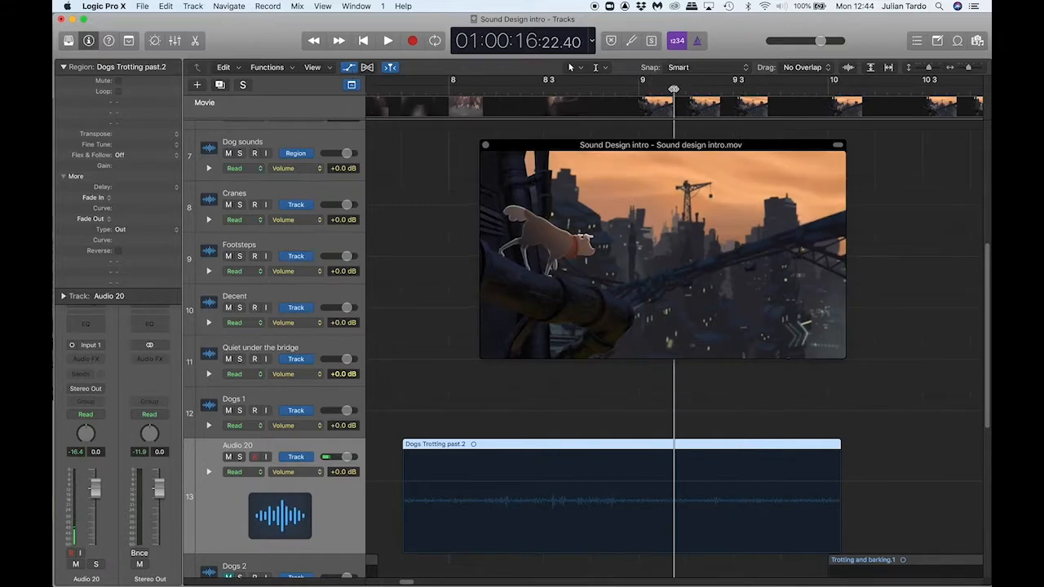
{"action": "key", "text": "space"}
{"action": "key", "text": "space"}
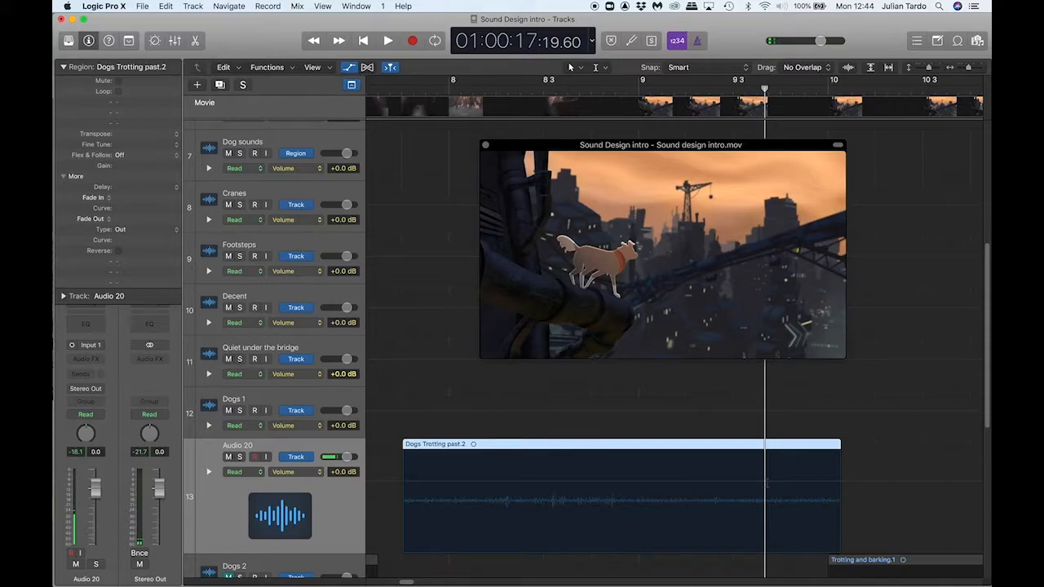
Add volume automation on Audio 20 that drops to −∞ dB from about bar 9 beat 3 in Dogs Trotting past.2
{"action": "key", "text": "shift+n"}
{"action": "key", "text": "Return"}
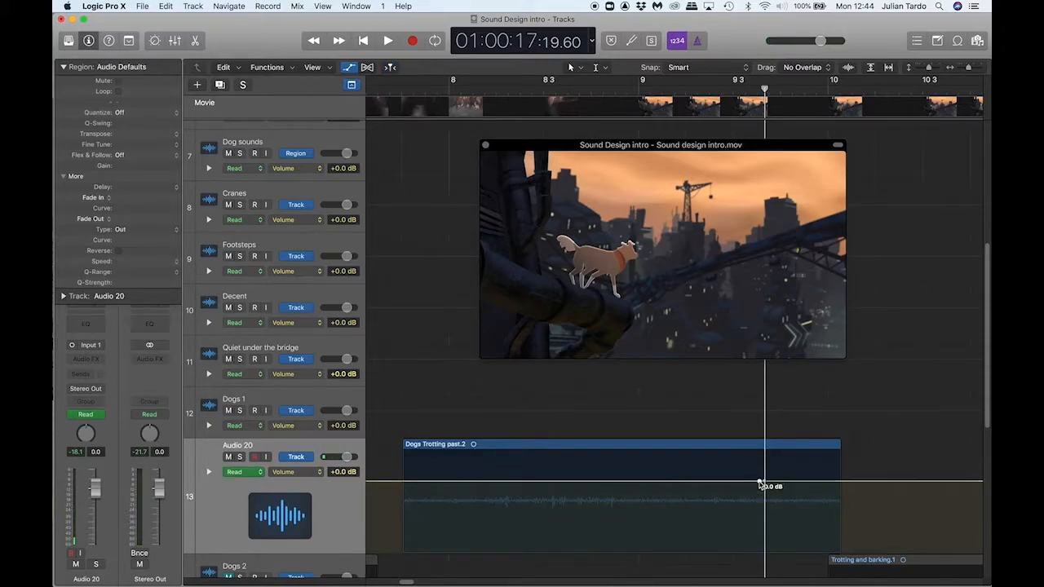
{"action": "left_click", "coordinate": [710, 482]}
{"action": "left_click_drag", "start_coordinate": [736, 482], "coordinate": [736, 552]}
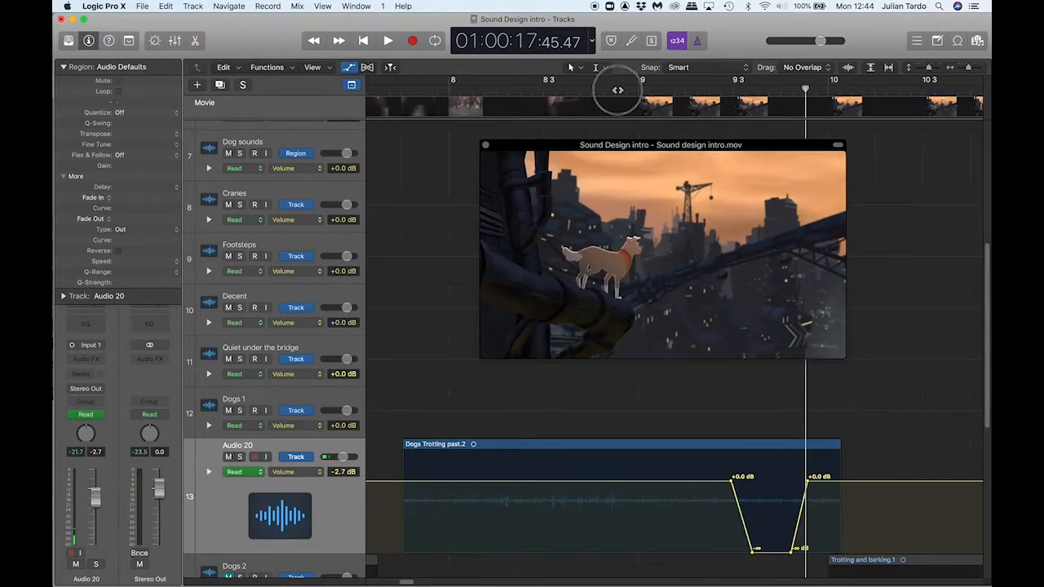
Play the volume dip and pull its closing point down to −∞ dB so silence holds through the end of Dogs Trotting past.2
{"action": "left_click", "coordinate": [629, 88]}
{"action": "key", "text": "space"}
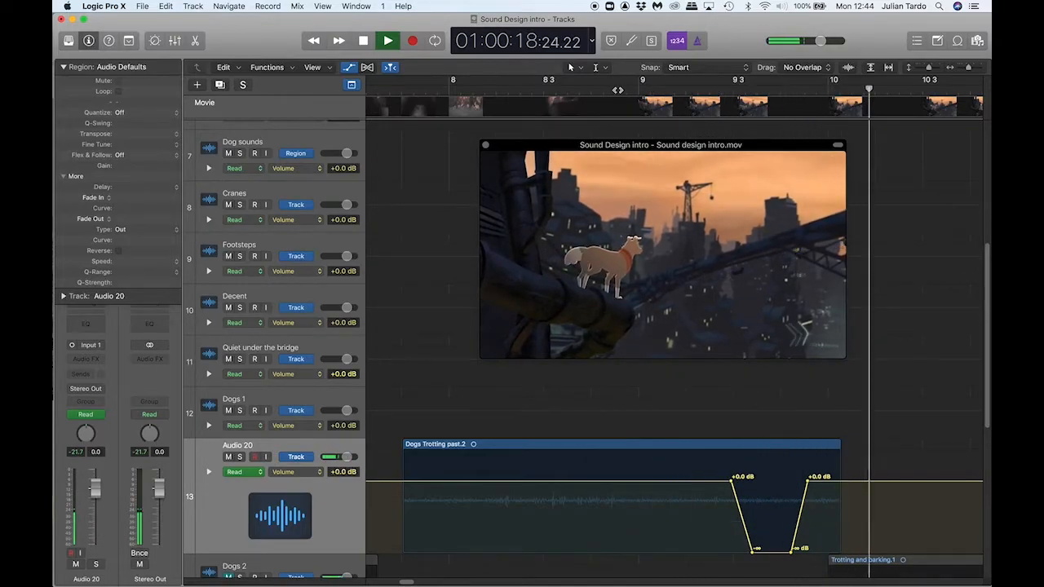
{"action": "key", "text": "space"}
{"action": "left_click_drag", "start_coordinate": [808, 485], "coordinate": [840, 561]}
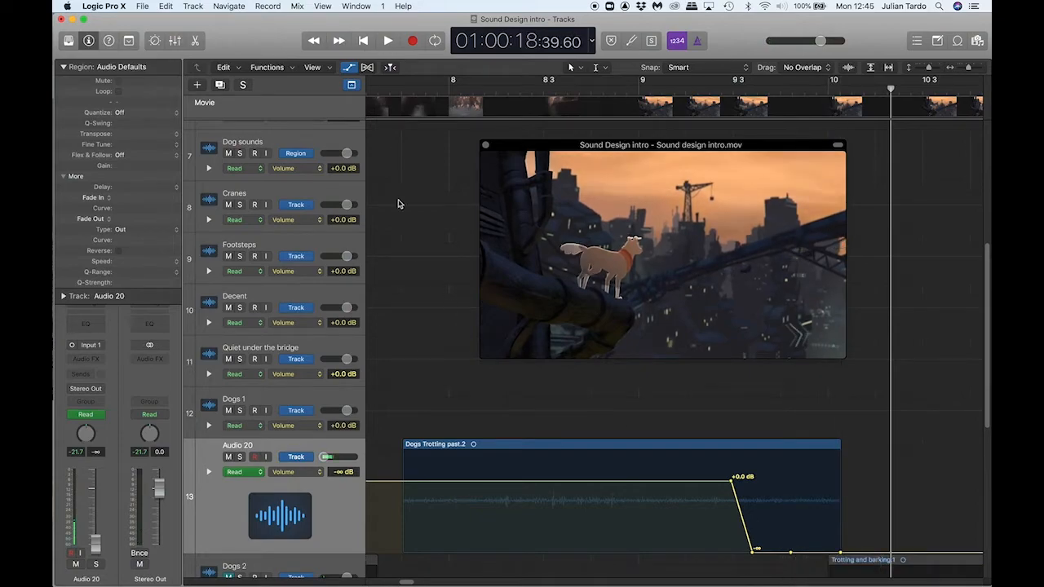
Play both trotting regions against the picture to check the fade-out where the dog stops on the pipe
{"action": "left_click", "coordinate": [400, 90]}
{"action": "key", "text": "space"}
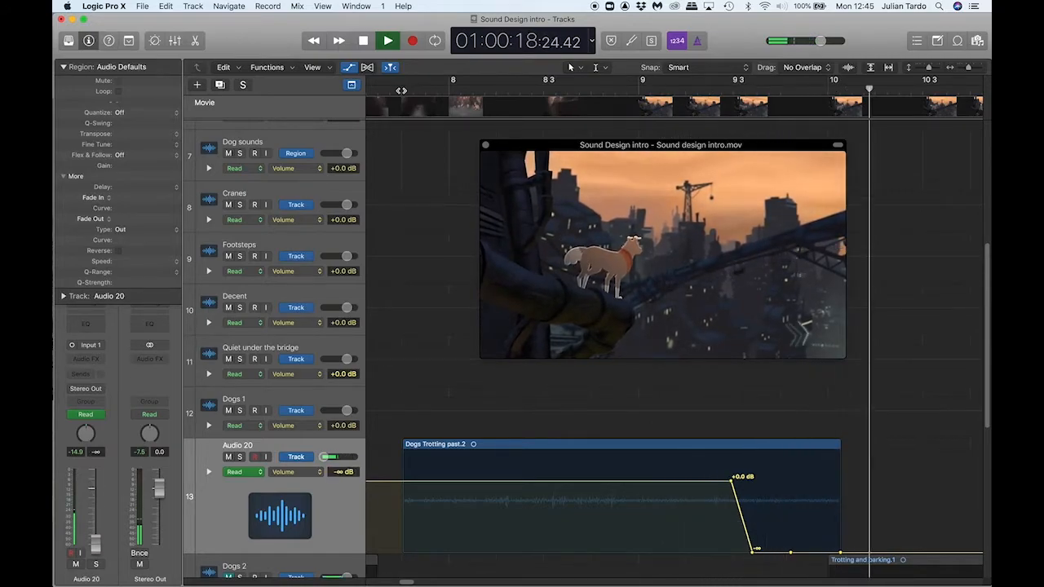
{"action": "key", "text": "space"}
{"action": "key", "text": "super+Left"}
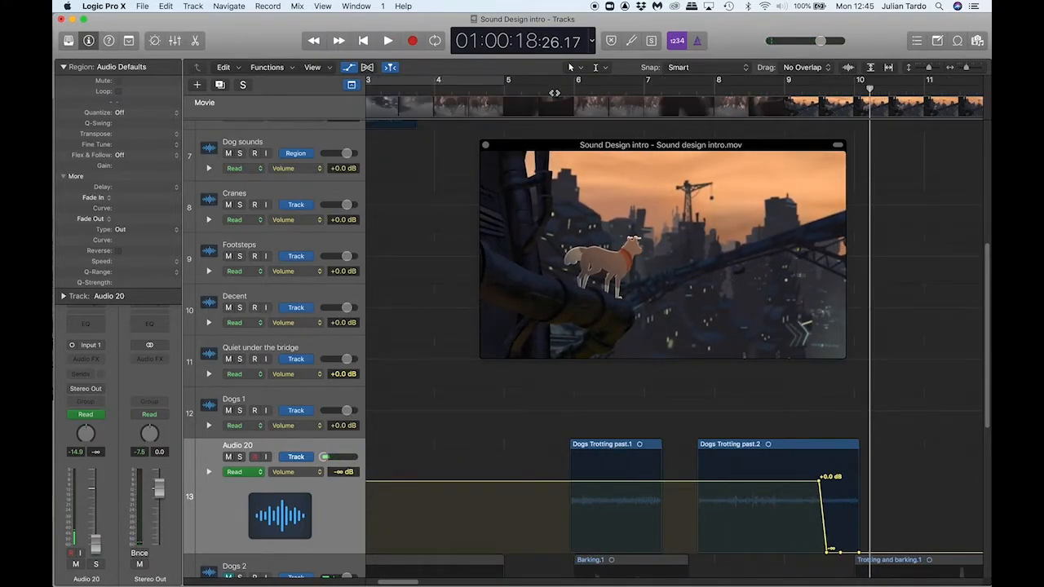
{"action": "double_click", "coordinate": [564, 94]}
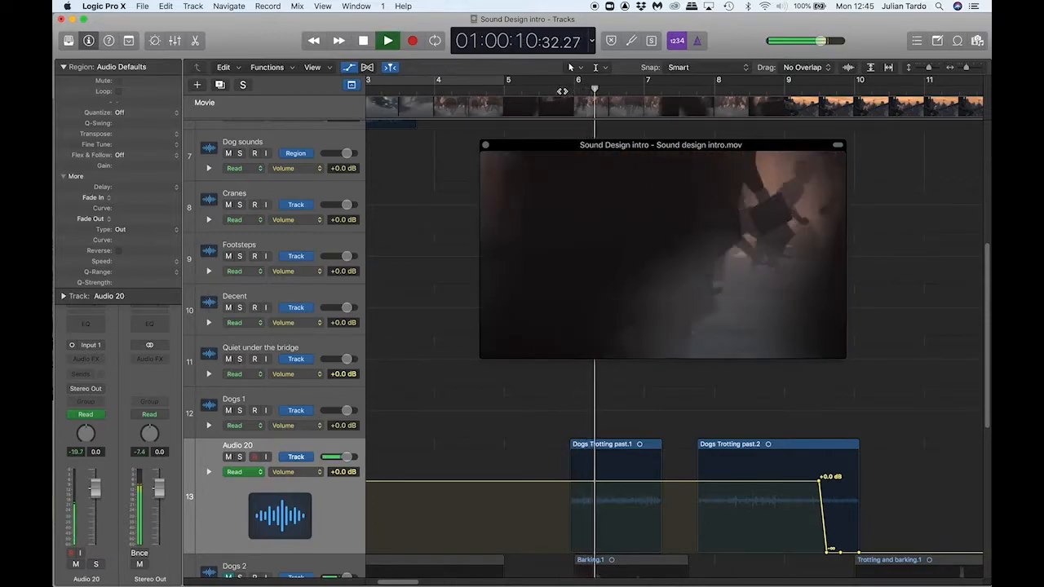
{"action": "key", "text": "super+Up"}
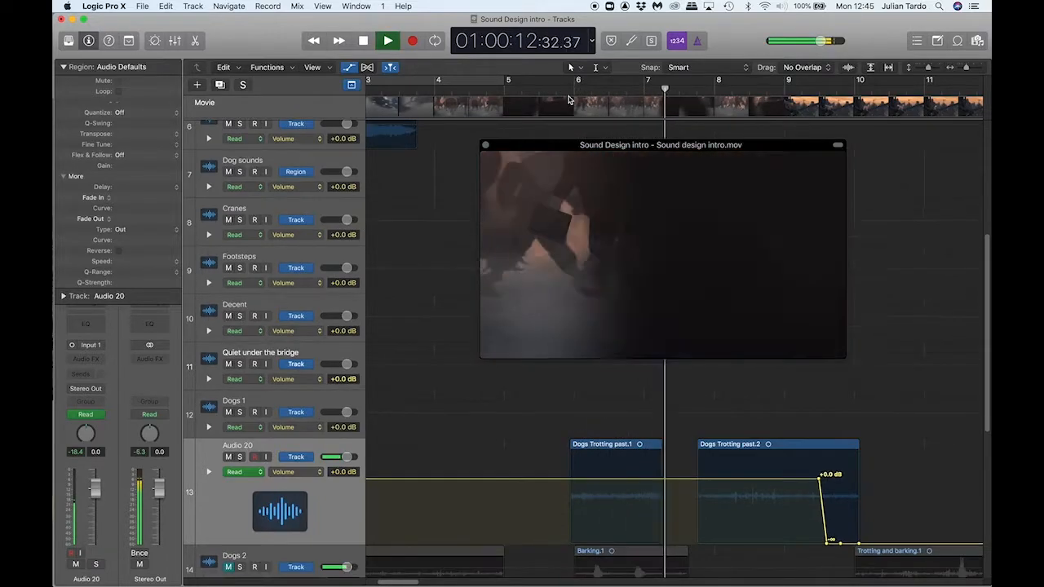
{"action": "key", "text": "super+Up"}
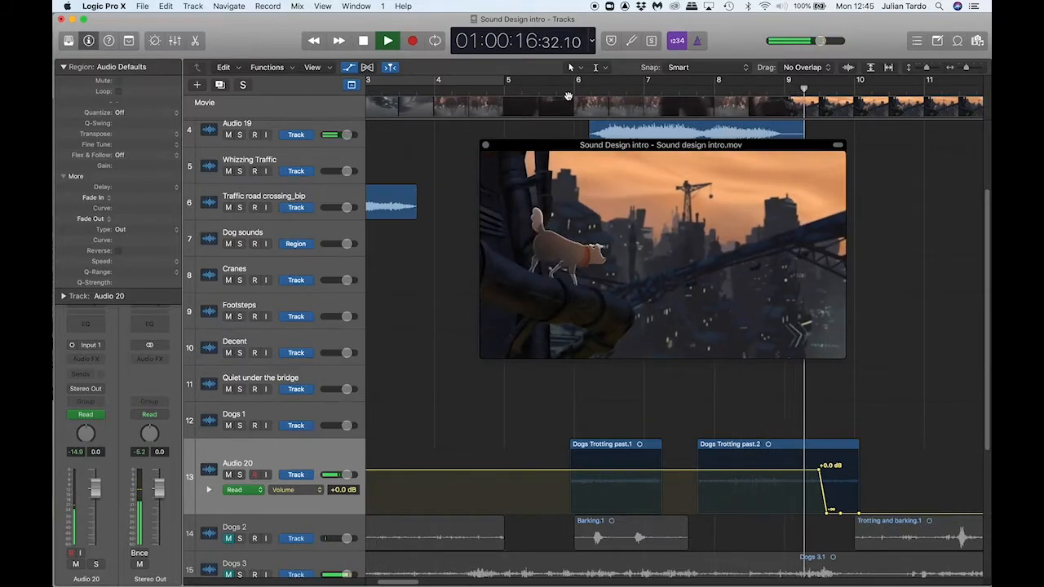
{"action": "key", "text": "space"}
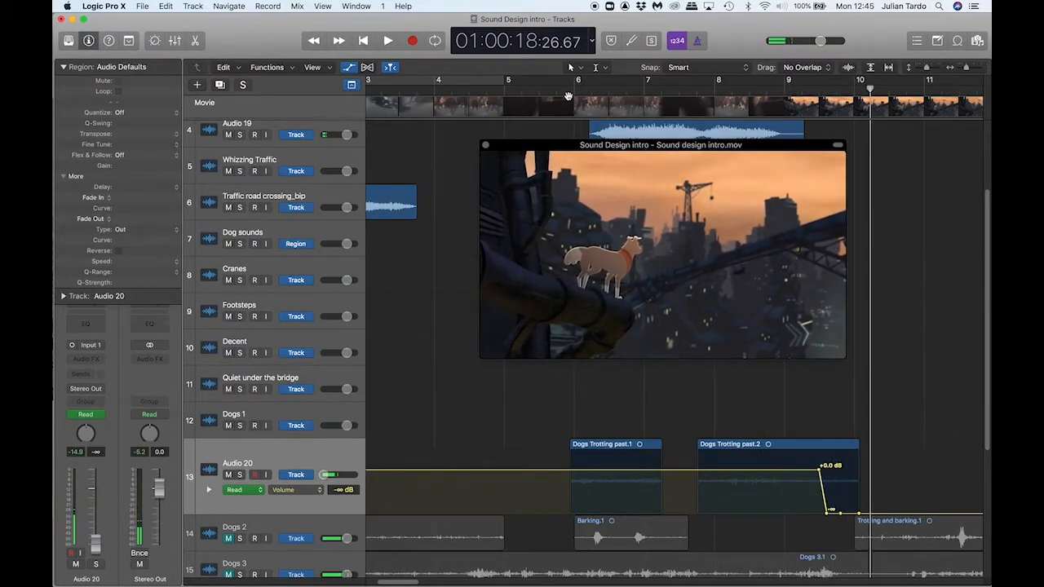
Move the movie window clear of the trotting regions and place the playhead at 01:00:22:30.00
{"action": "left_click", "coordinate": [557, 87]}
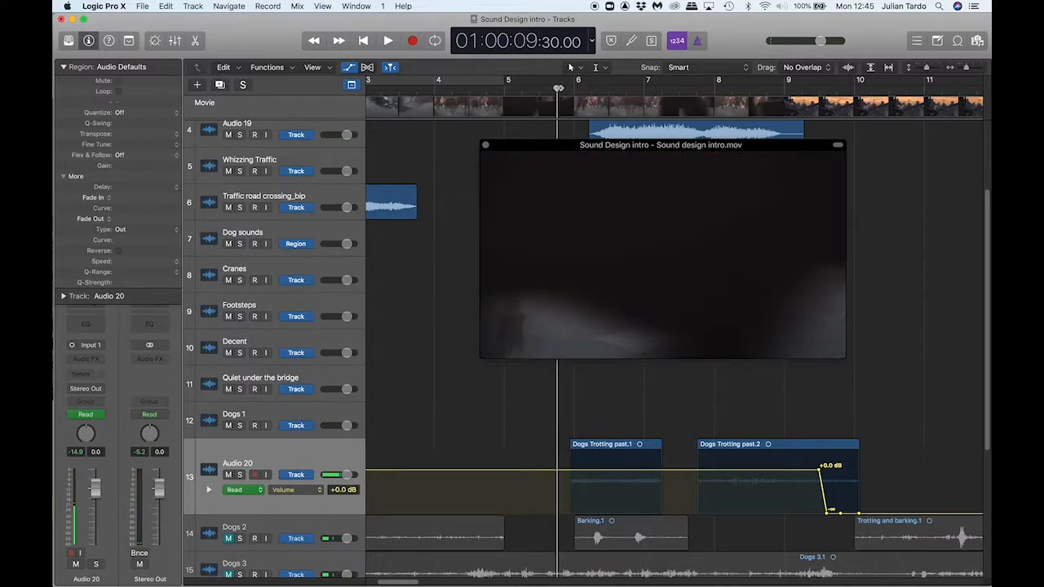
{"action": "key", "text": "super+Up"}
{"action": "key", "text": "super+Up"}
{"action": "key", "text": "super+Up"}
{"action": "key", "text": "super+Up"}
{"action": "key", "text": "super+Up"}
{"action": "left_click_drag", "start_coordinate": [516, 153], "coordinate": [604, 187]}
{"action": "left_click_drag", "start_coordinate": [646, 80], "coordinate": [584, 80]}
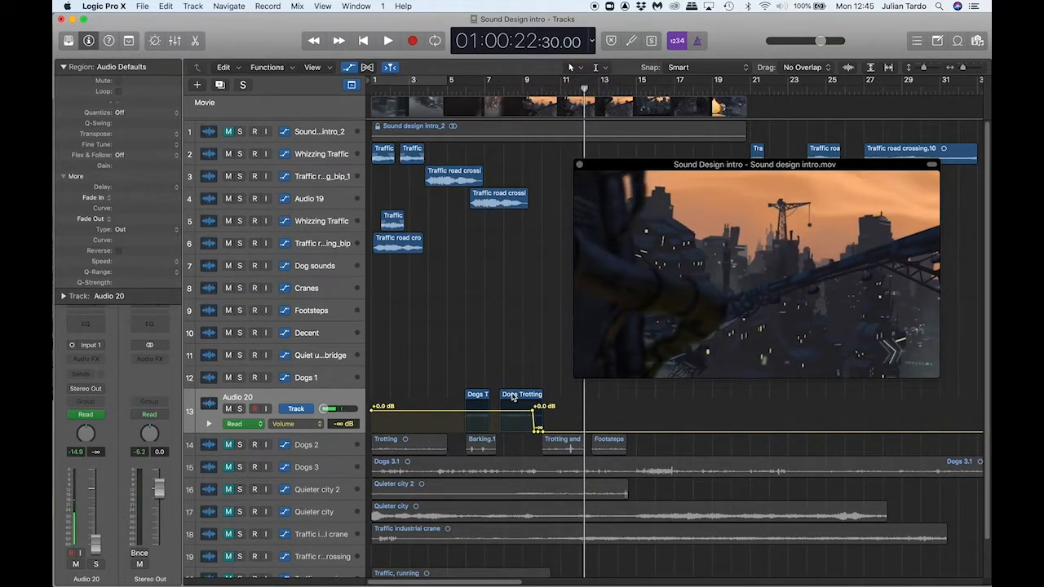
Copy the Dogs Trotting past.2 region with its volume automation to bar 11 and play the copy against the picture
{"action": "left_click_drag", "start_coordinate": [513, 397], "coordinate": [574, 394]}
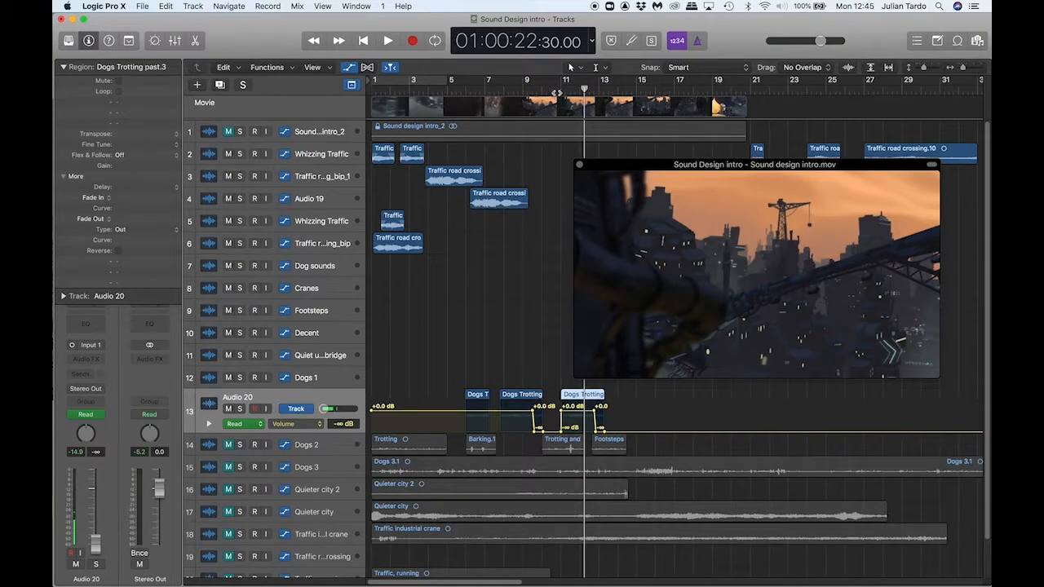
{"action": "left_click", "coordinate": [557, 93]}
{"action": "key", "text": "space"}
{"action": "key", "text": "super+Right"}
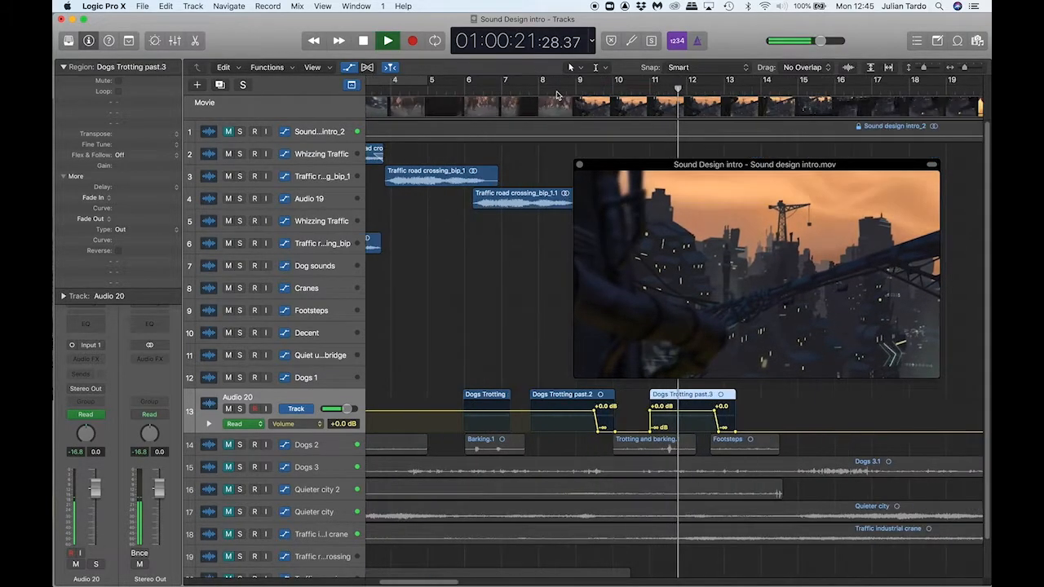
{"action": "key", "text": "super+Right"}
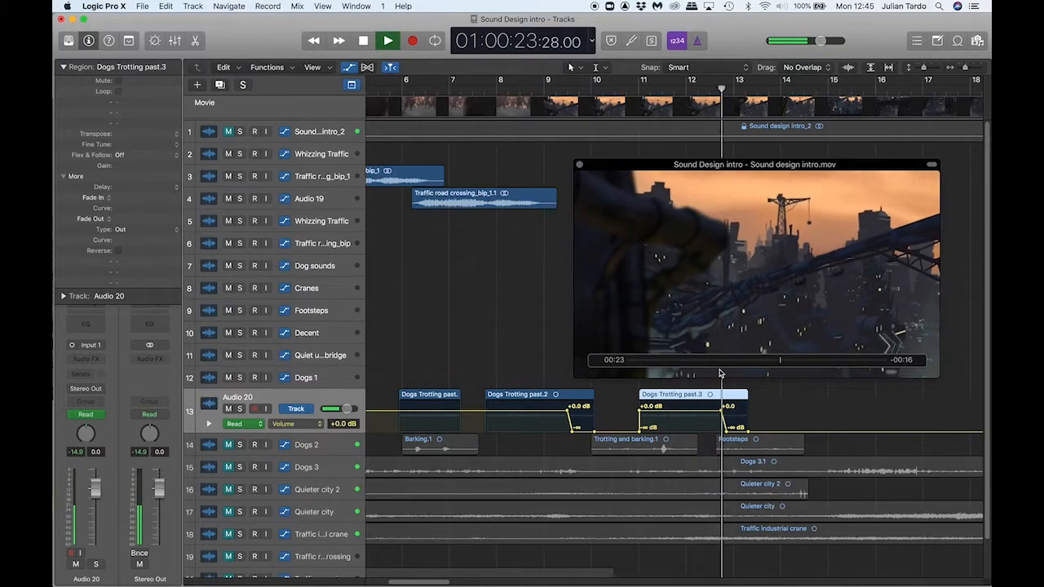
{"action": "key", "text": "space"}
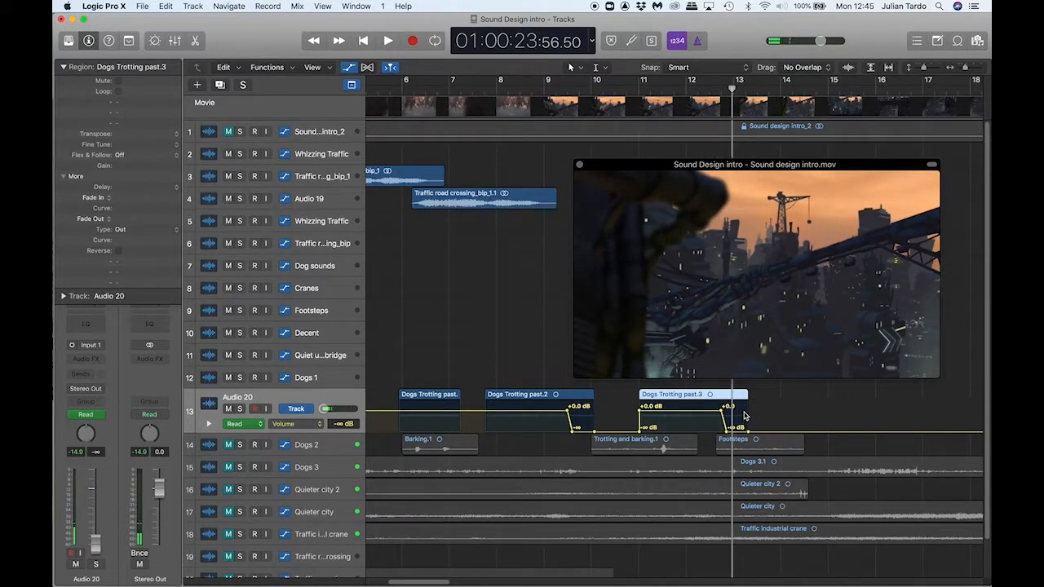
Extend the Dogs Trotting past.3 region to about bar 15.25 and shift its volume fade-out to the new end
{"action": "left_click_drag", "start_coordinate": [746, 394], "coordinate": [845, 396]}
{"action": "left_click_drag", "start_coordinate": [729, 430], "coordinate": [842, 428]}
{"action": "left_click_drag", "start_coordinate": [722, 413], "coordinate": [839, 405]}
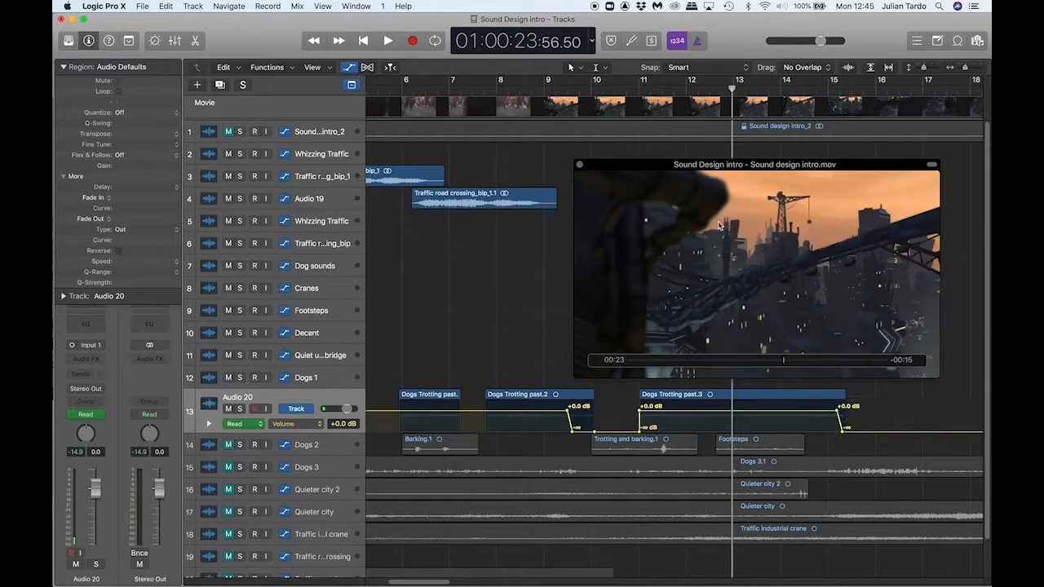
Play the extended trotting region from just before bar 11 to judge its level and ending against the picture
{"action": "left_click", "coordinate": [631, 89]}
{"action": "key", "text": "space"}
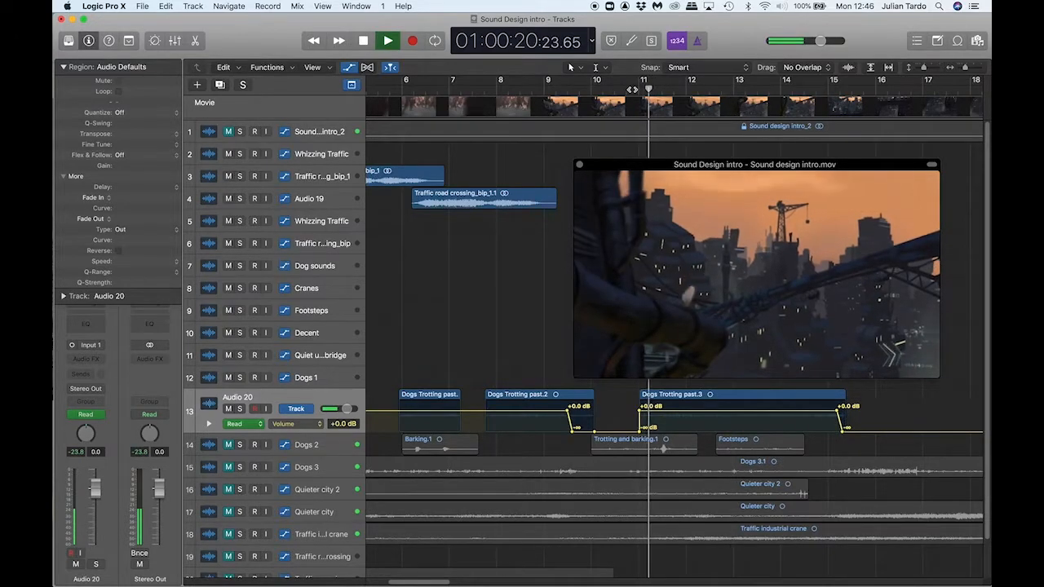
{"action": "key", "text": "super+Left"}
{"action": "key", "text": "super+Left"}
{"action": "key", "text": "super+Left"}
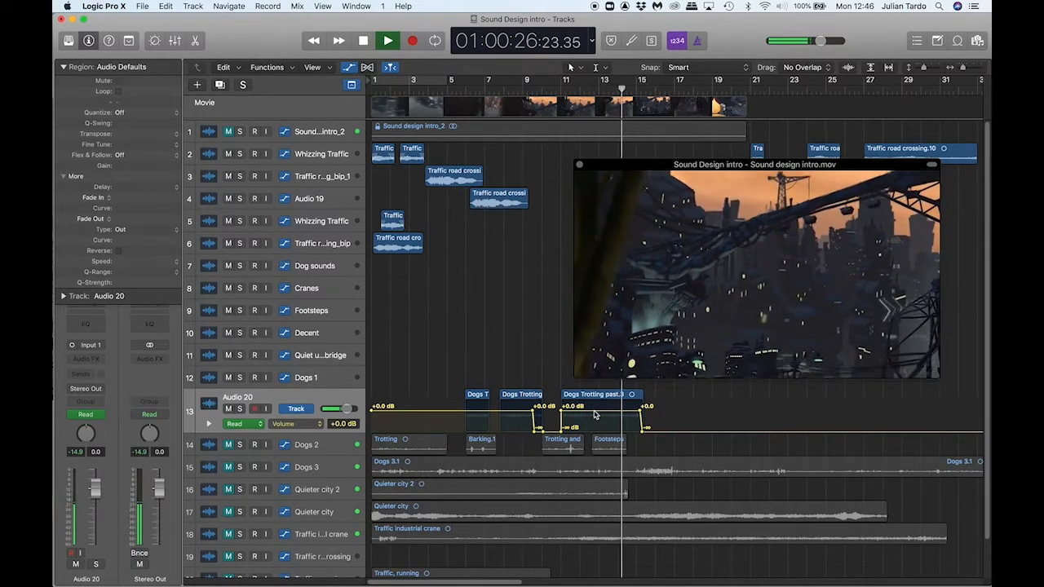
{"action": "key", "text": "space"}
Lower the volume automation over Dogs Trotting past.3 to −6.3 dB with the fade-out ending near bar 14, and play it
{"action": "left_click_drag", "start_coordinate": [641, 413], "coordinate": [596, 422]}
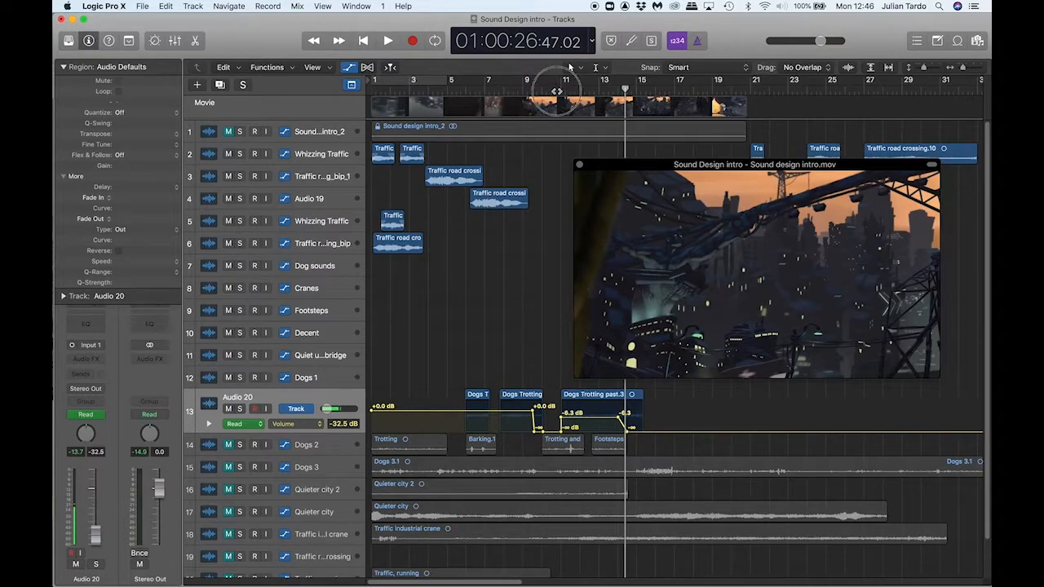
{"action": "left_click", "coordinate": [557, 89]}
{"action": "key", "text": "space"}
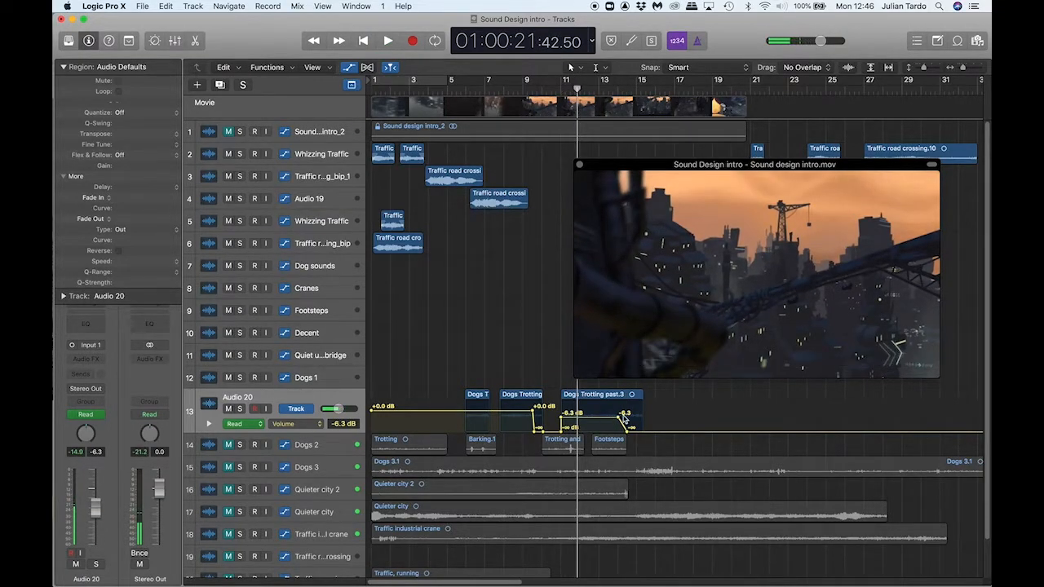
Reshape the Dogs Trotting past.3 volume into a gradual decline through −19.5 dB near bar 13, and play the result
{"action": "left_click_drag", "start_coordinate": [620, 419], "coordinate": [604, 430]}
{"action": "key", "text": "space"}
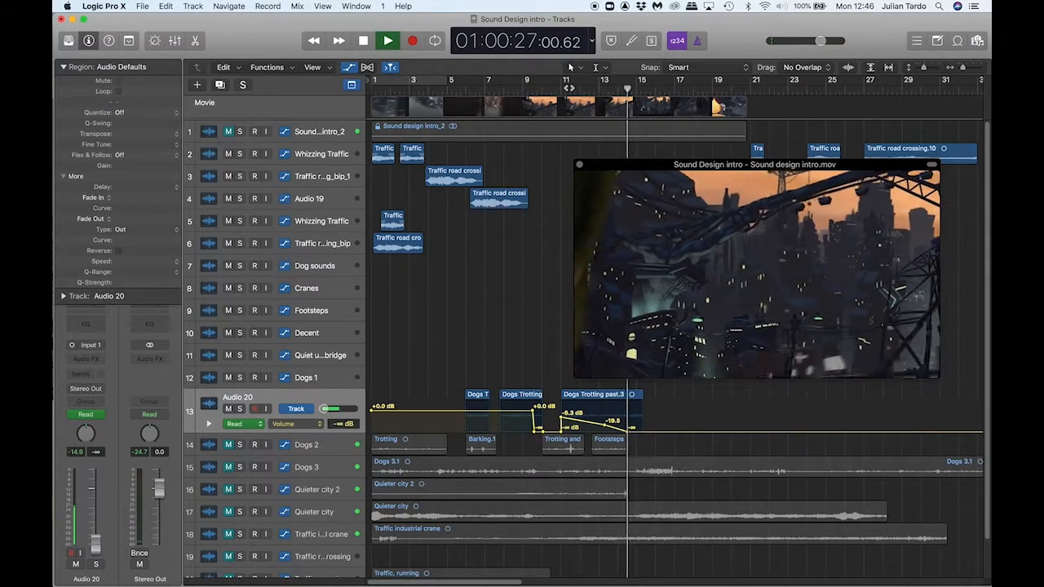
{"action": "key", "text": "space"}
Replay the crowd scene from about bar 6 up to the pipe scene, and duplicate the Audio 20 track
{"action": "double_click", "coordinate": [465, 93]}
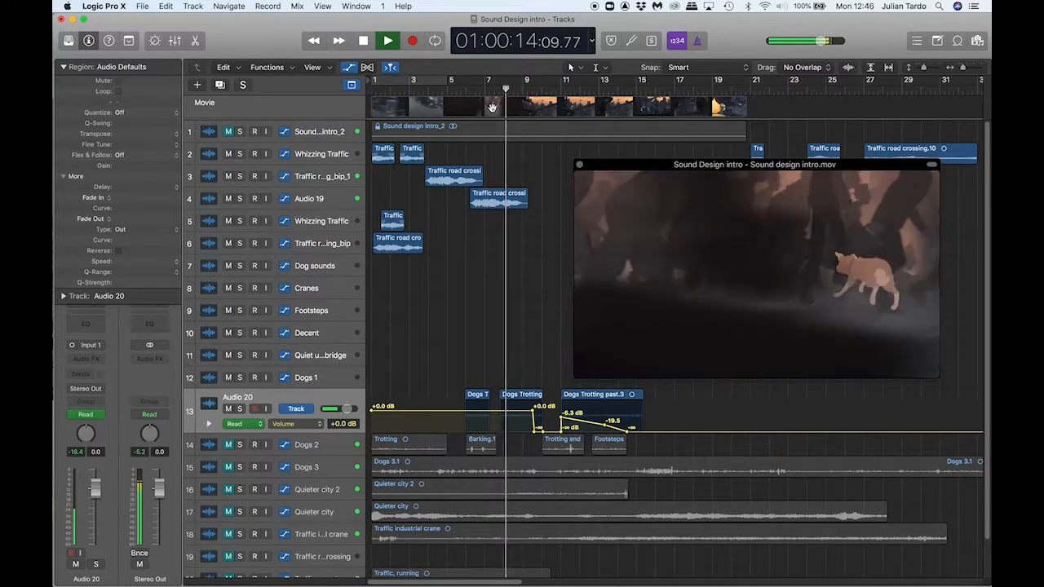
{"action": "key", "text": "space"}
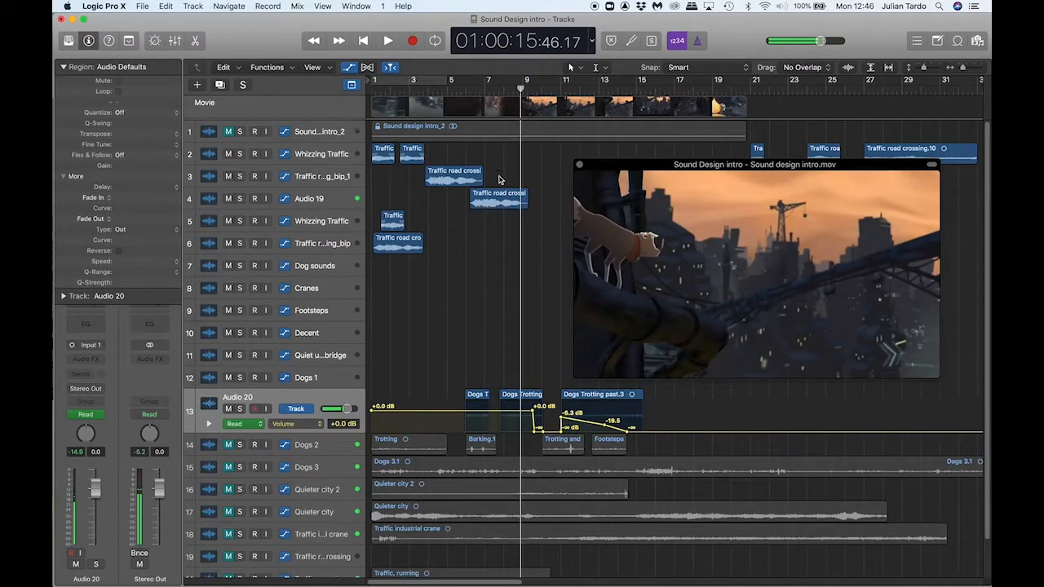
{"action": "scroll", "coordinate": [455, 348], "scroll_direction": "down", "scroll_amount": 1}
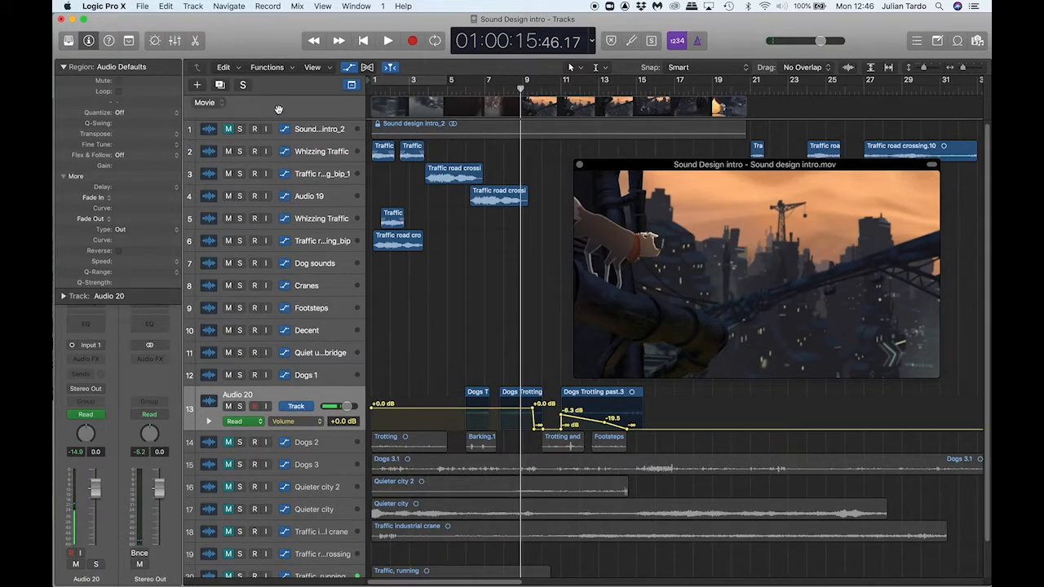
{"action": "left_click", "coordinate": [218, 86]}
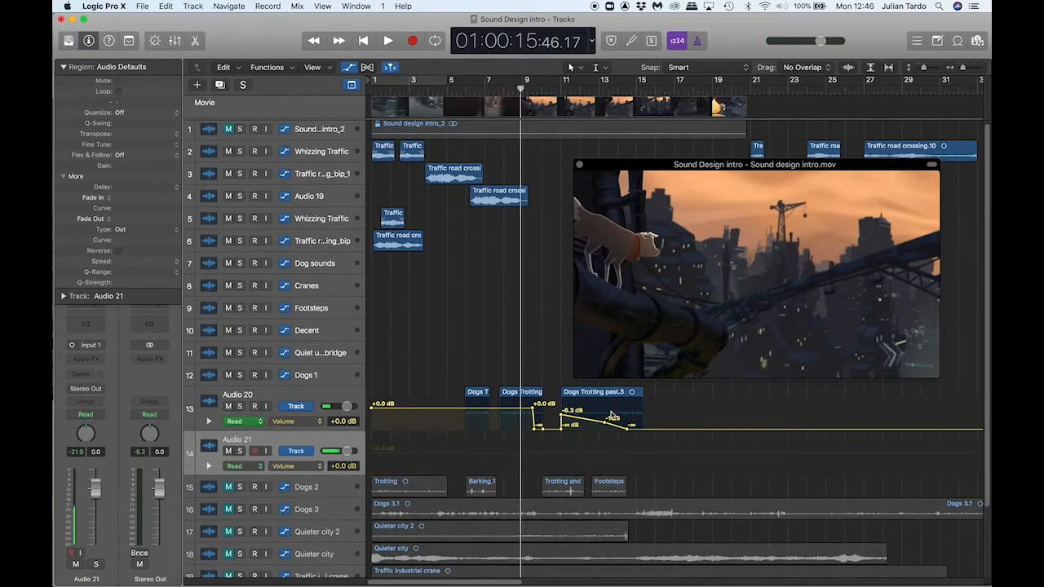
Move the Footsteps region onto the Audio 21 track at bar 4 and play it against the crowd scene
{"action": "left_click_drag", "start_coordinate": [599, 486], "coordinate": [448, 443]}
{"action": "double_click", "coordinate": [430, 90]}
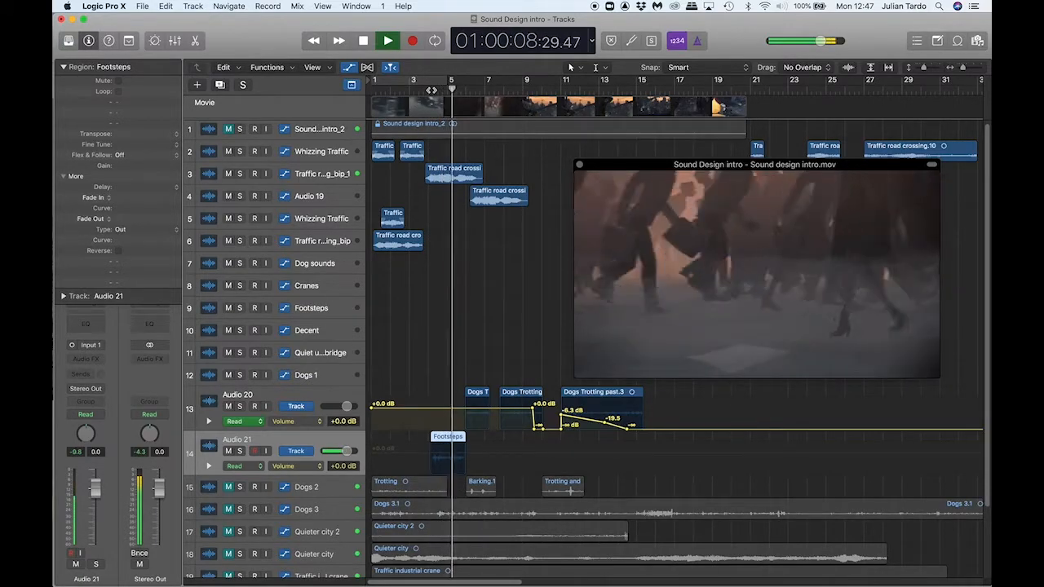
{"action": "key", "text": "space"}
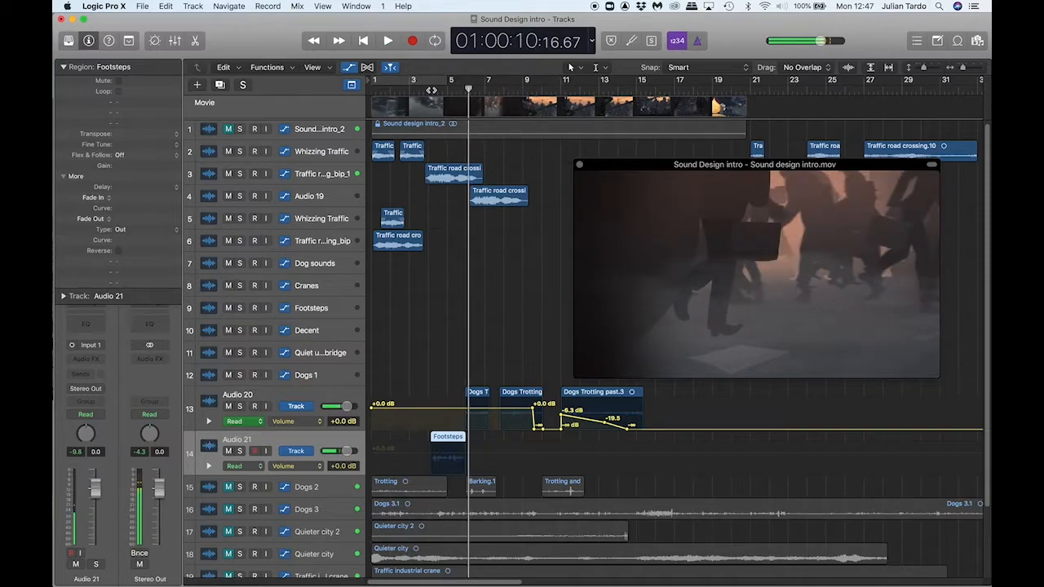
Convert the Footsteps region on Audio 21 to a new sampler track, creating zones from regions with the default note range
{"action": "scroll", "coordinate": [436, 450], "scroll_direction": "down", "scroll_amount": 1}
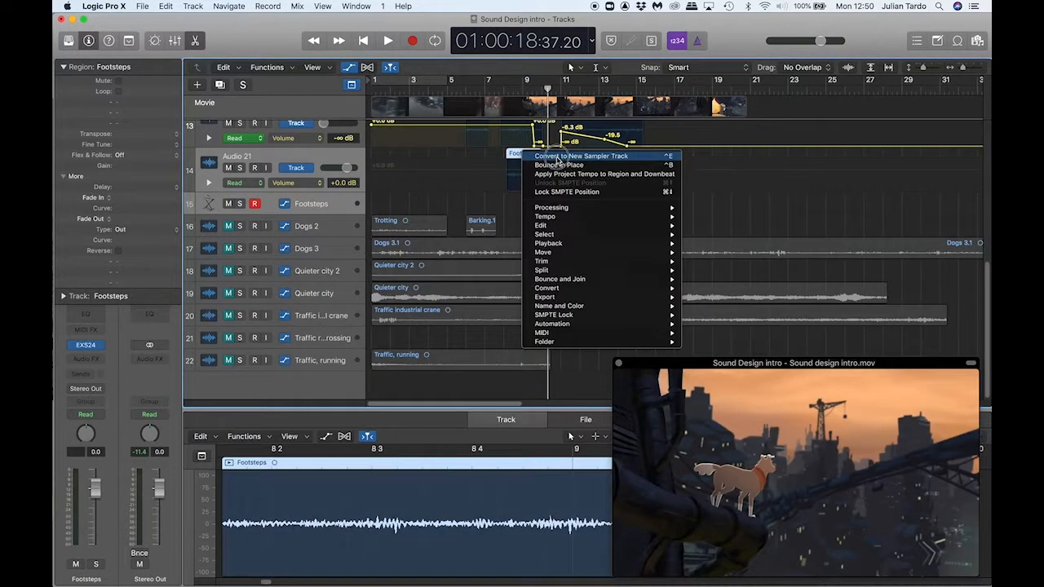
{"action": "left_click", "coordinate": [557, 154]}
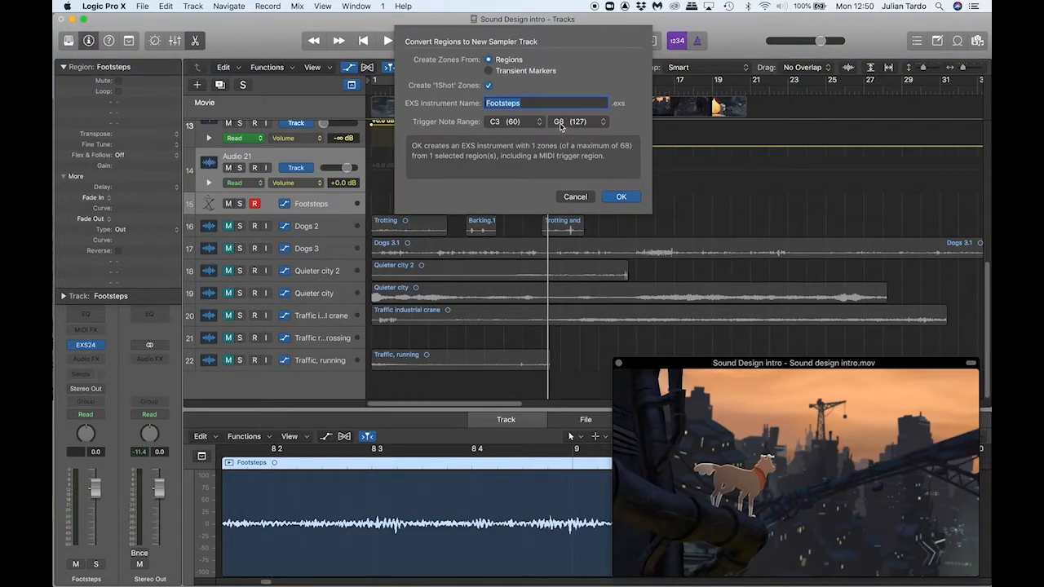
{"action": "key", "text": "Return"}
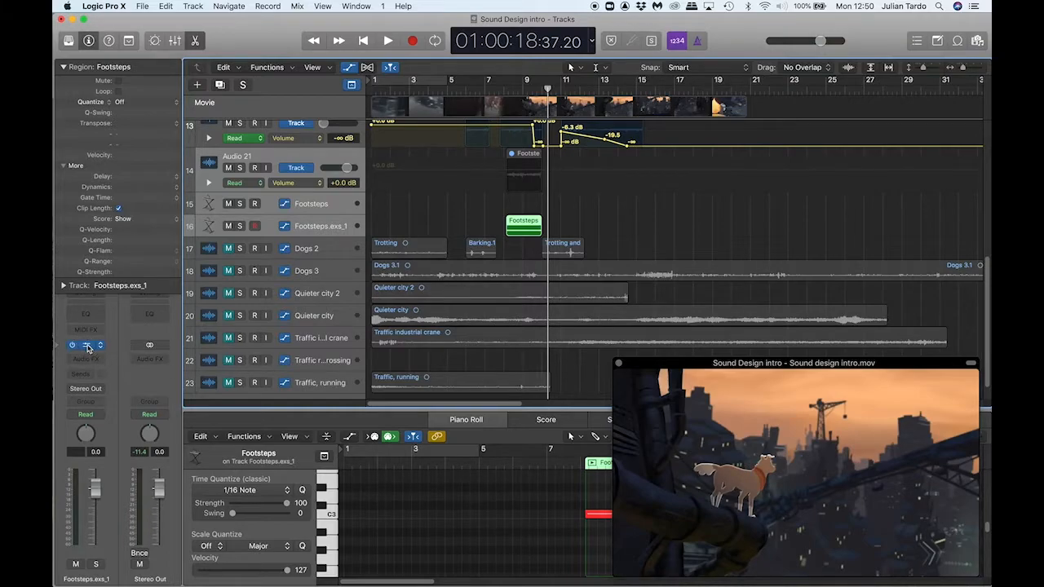
Extend the Footsteps zone's key range in the EXS24 instrument editor to C-2 through G8, and close the sampler windows
{"action": "left_click", "coordinate": [87, 346]}
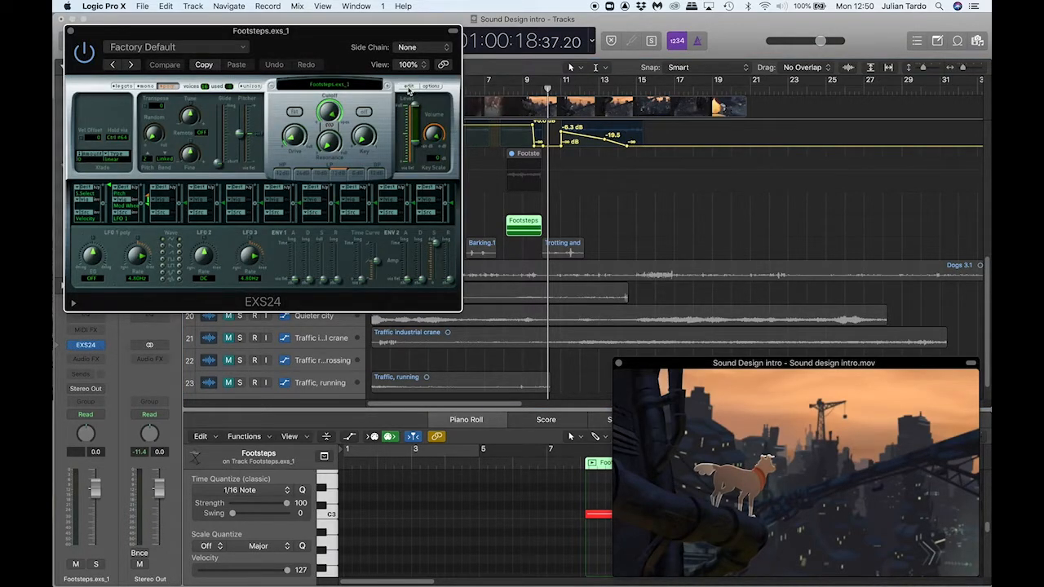
{"action": "left_click", "coordinate": [409, 86]}
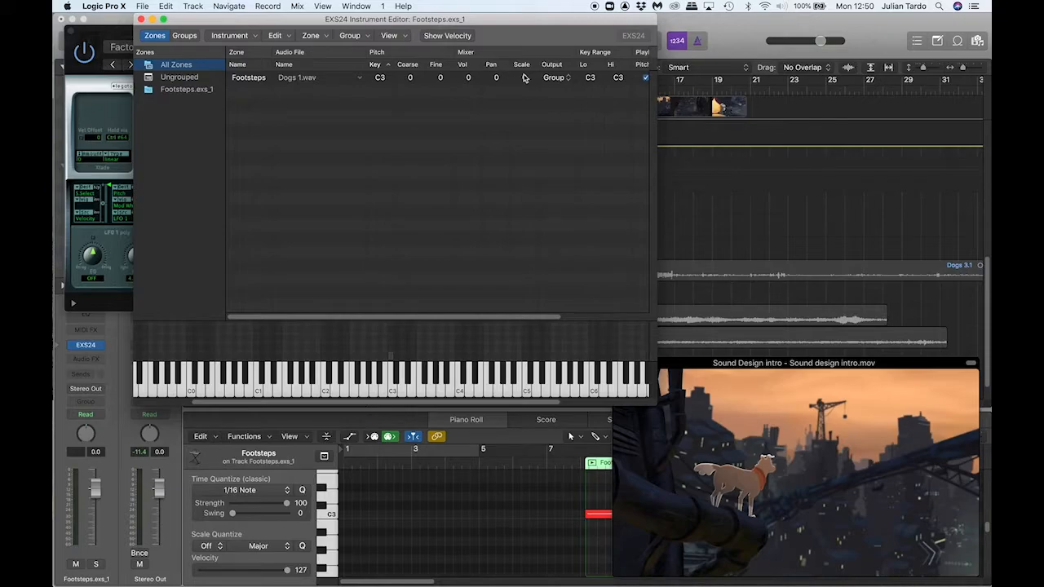
{"action": "left_click_drag", "start_coordinate": [598, 79], "coordinate": [605, 297]}
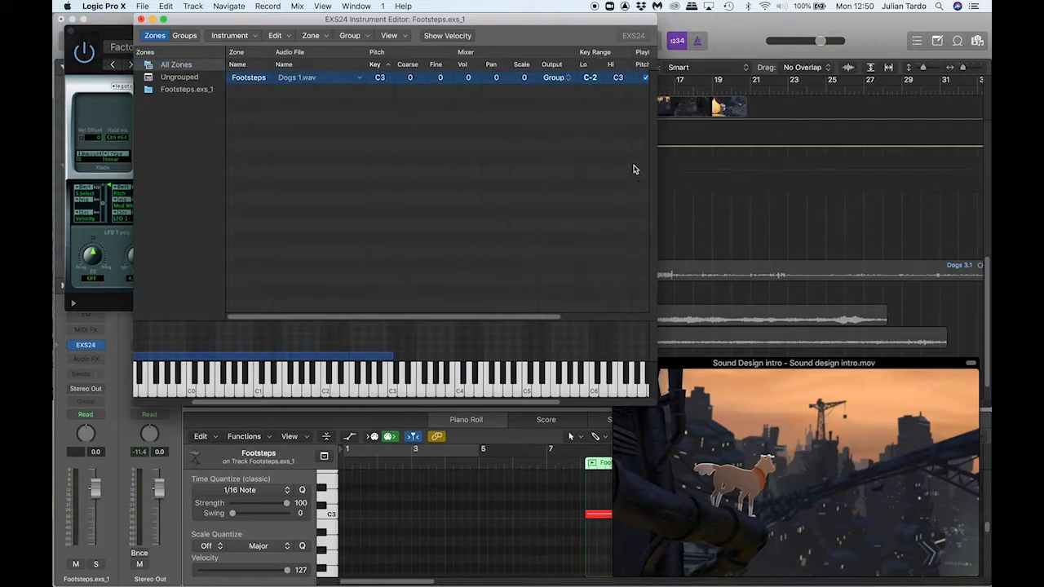
{"action": "left_click_drag", "start_coordinate": [617, 76], "coordinate": [627, 10]}
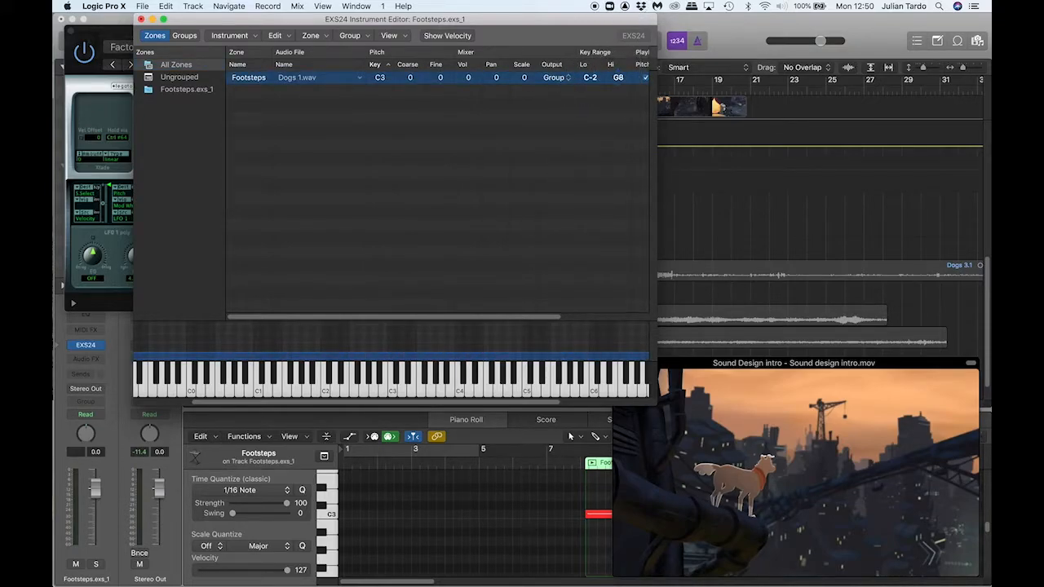
{"action": "left_click", "coordinate": [142, 18]}
{"action": "left_click", "coordinate": [481, 81]}
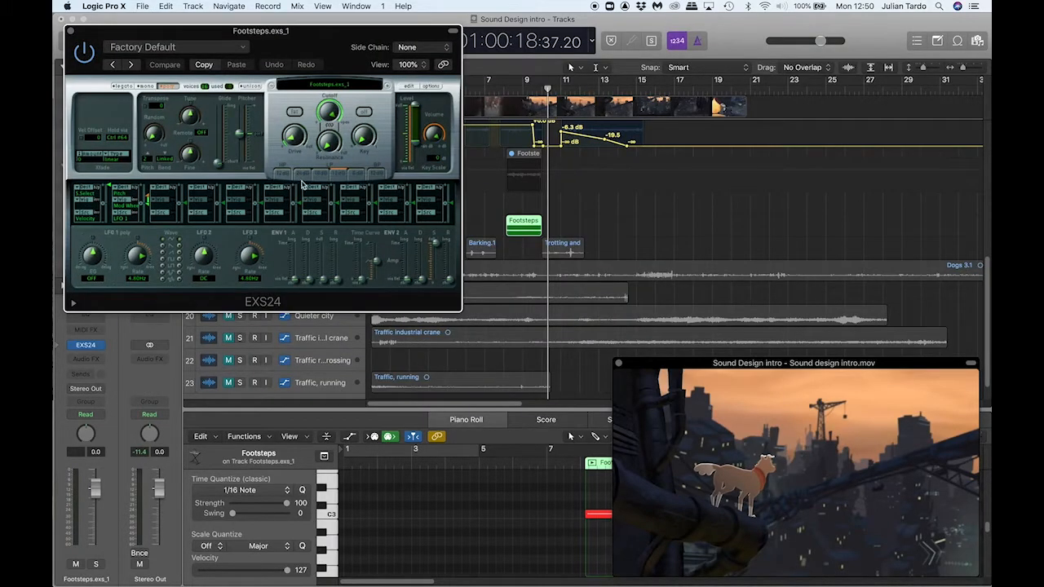
{"action": "left_click", "coordinate": [71, 31]}
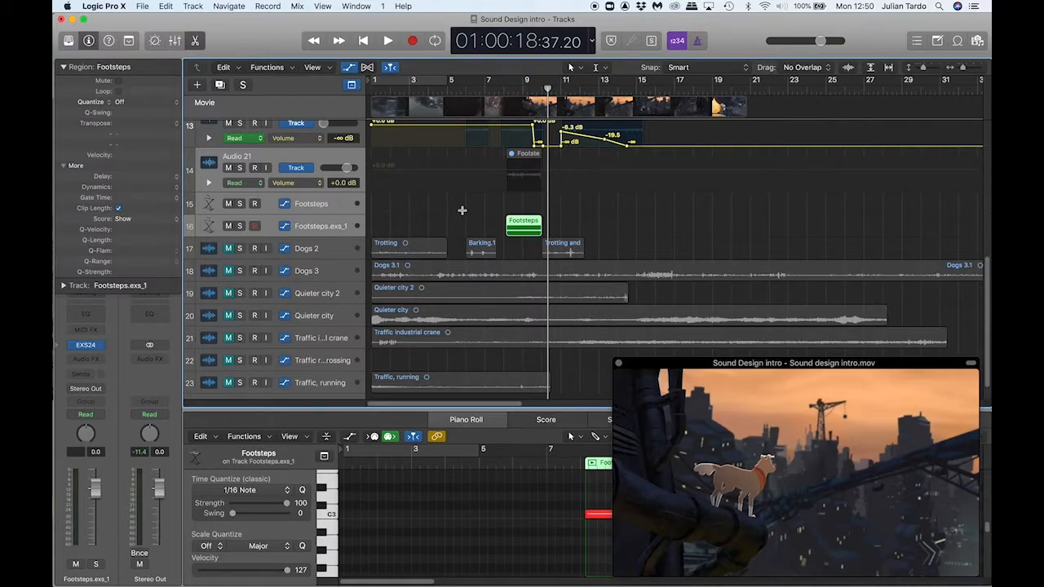
Clear the workspace by hiding the editor and closing the floating movie window so the picture shows only in the inspector
{"action": "double_click", "coordinate": [523, 225]}
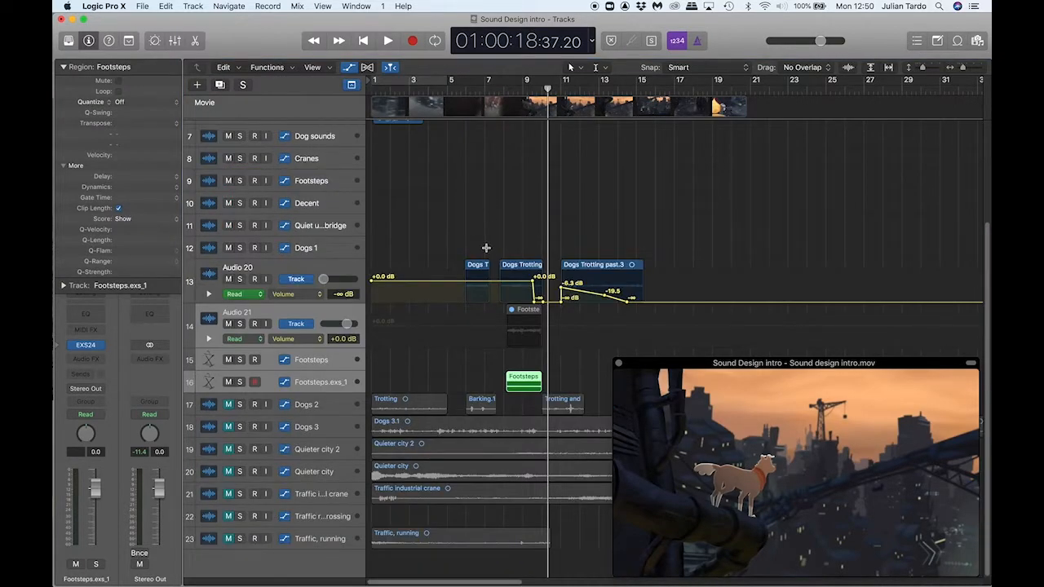
{"action": "double_click", "coordinate": [524, 380]}
{"action": "double_click", "coordinate": [524, 380]}
{"action": "left_click_drag", "start_coordinate": [659, 362], "coordinate": [648, 82]}
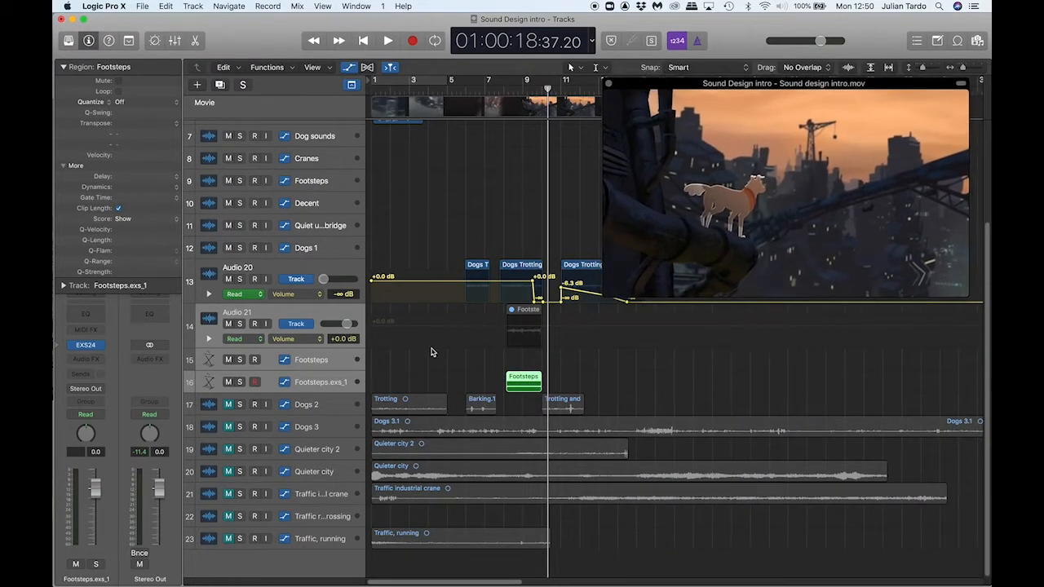
{"action": "left_click", "coordinate": [609, 85]}
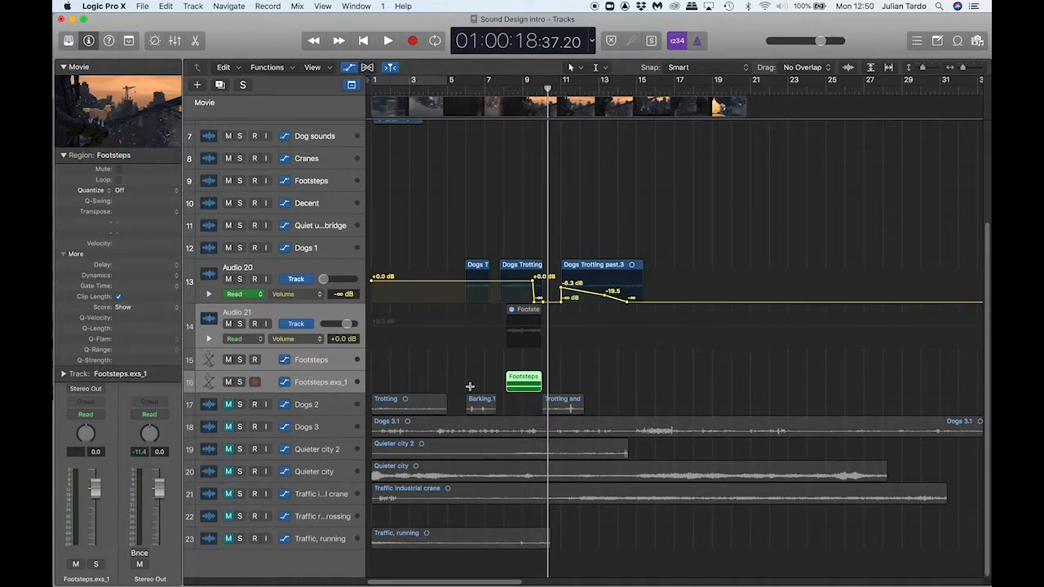
Open the green Footsteps region's notes, audition C3, and layer four overlapping copies of its note at different pitches with slightly staggered starts
{"action": "double_click", "coordinate": [516, 380]}
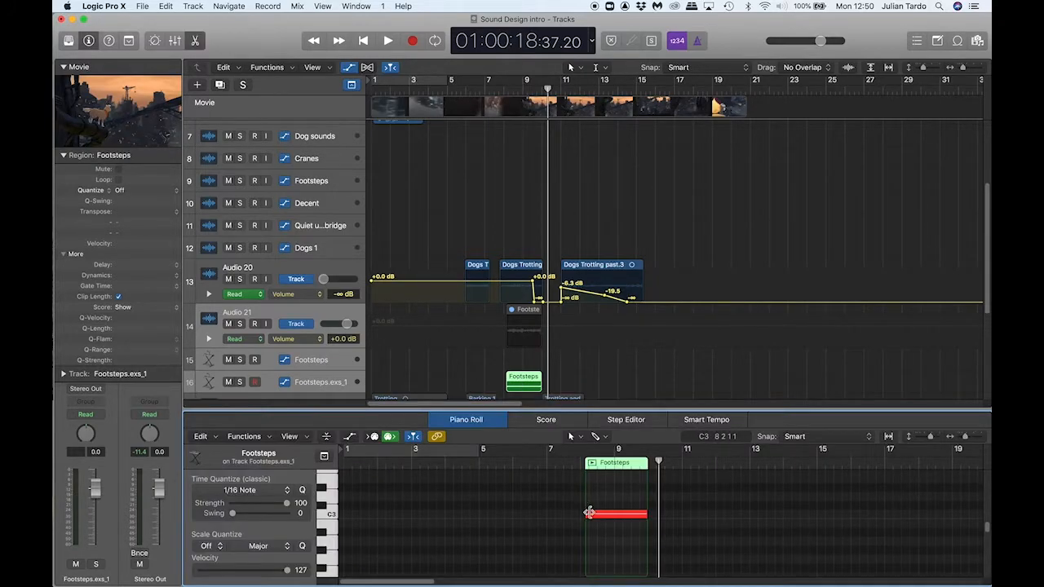
{"action": "left_click", "coordinate": [327, 514]}
{"action": "left_click", "coordinate": [327, 512]}
{"action": "left_click", "coordinate": [599, 531]}
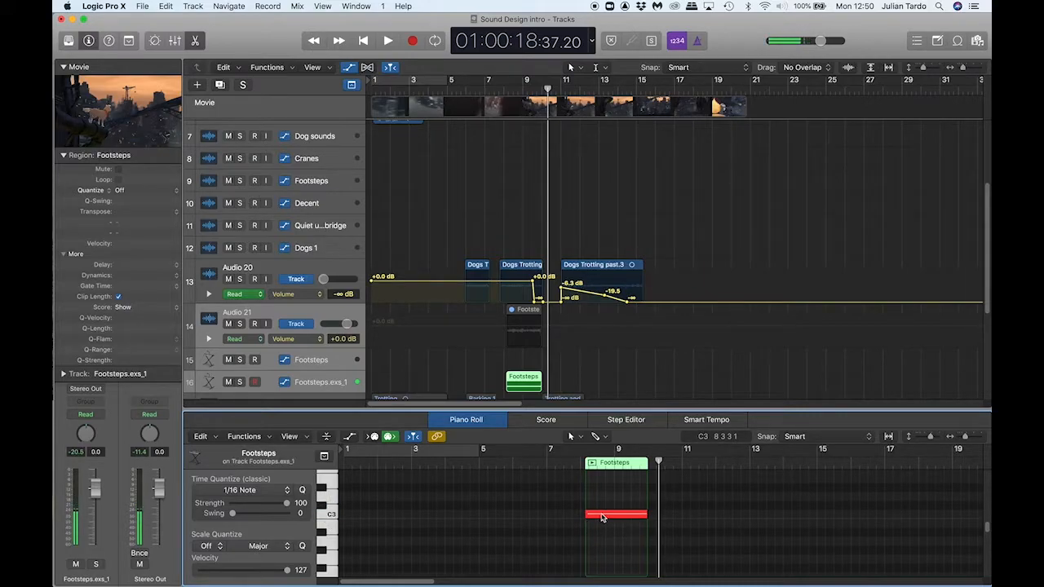
{"action": "left_click_drag", "start_coordinate": [602, 518], "coordinate": [616, 558]}
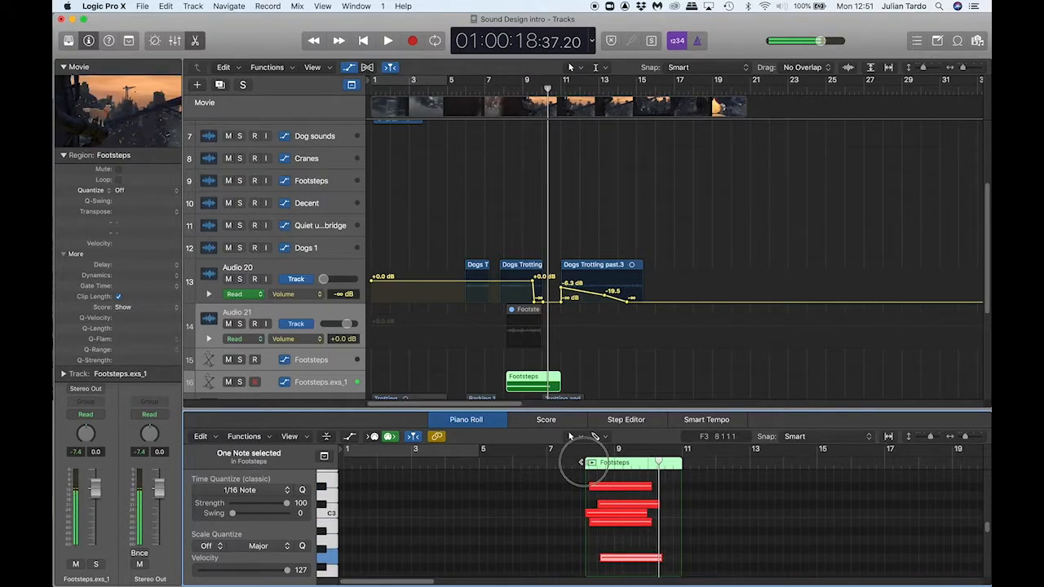
Play the layered footstep notes from just before bar 8 to hear the crowd effect, and deselect the notes
{"action": "left_click", "coordinate": [581, 462]}
{"action": "key", "text": "space"}
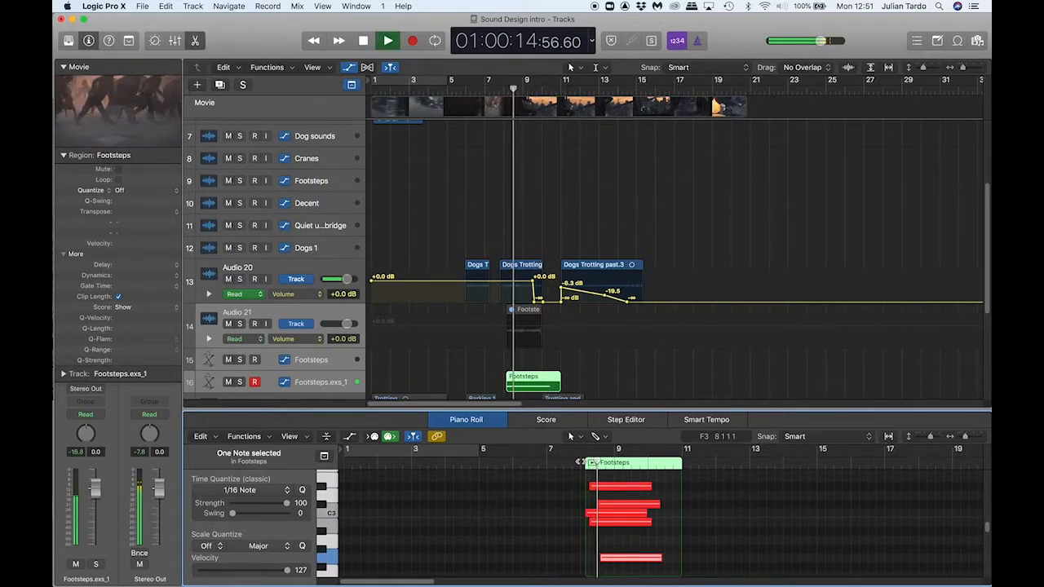
{"action": "key", "text": "space"}
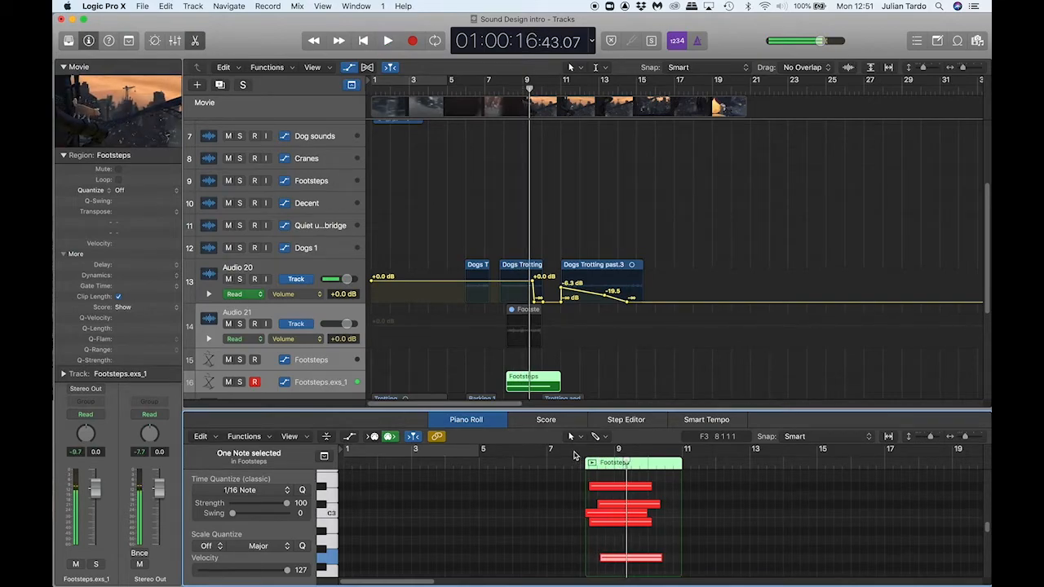
{"action": "left_click", "coordinate": [553, 516]}
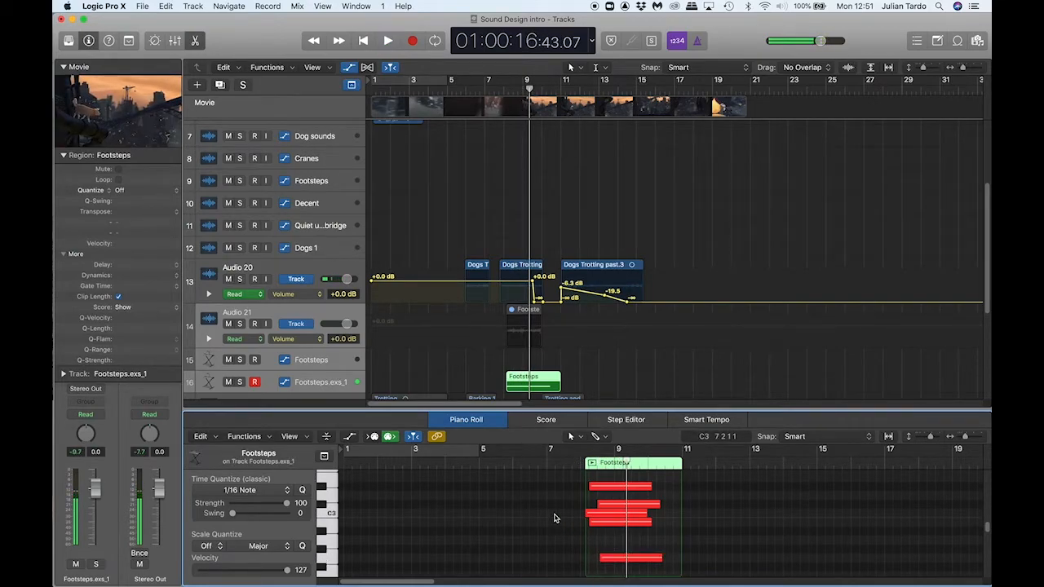
Turn off record enable on the Footsteps.exs_1 track and replay the layered footsteps from about bar 8
{"action": "left_click", "coordinate": [254, 382]}
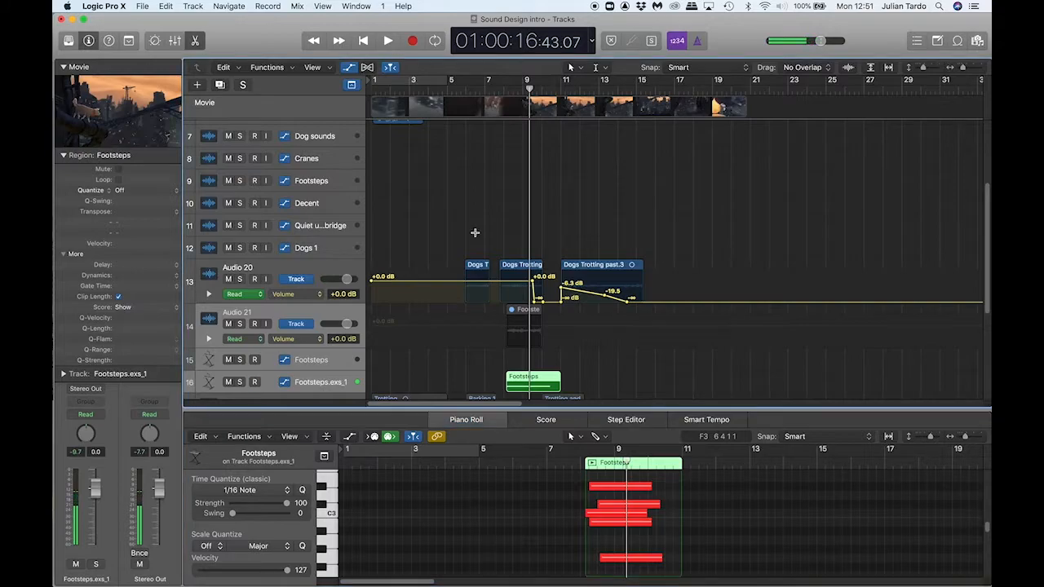
{"action": "left_click", "coordinate": [502, 90]}
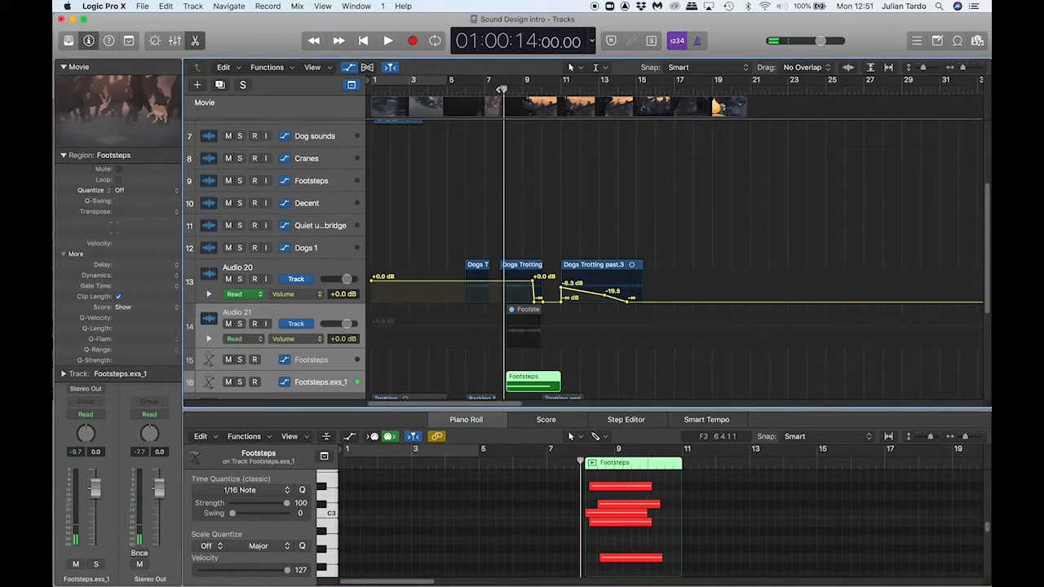
{"action": "left_click", "coordinate": [500, 88]}
{"action": "key", "text": "space"}
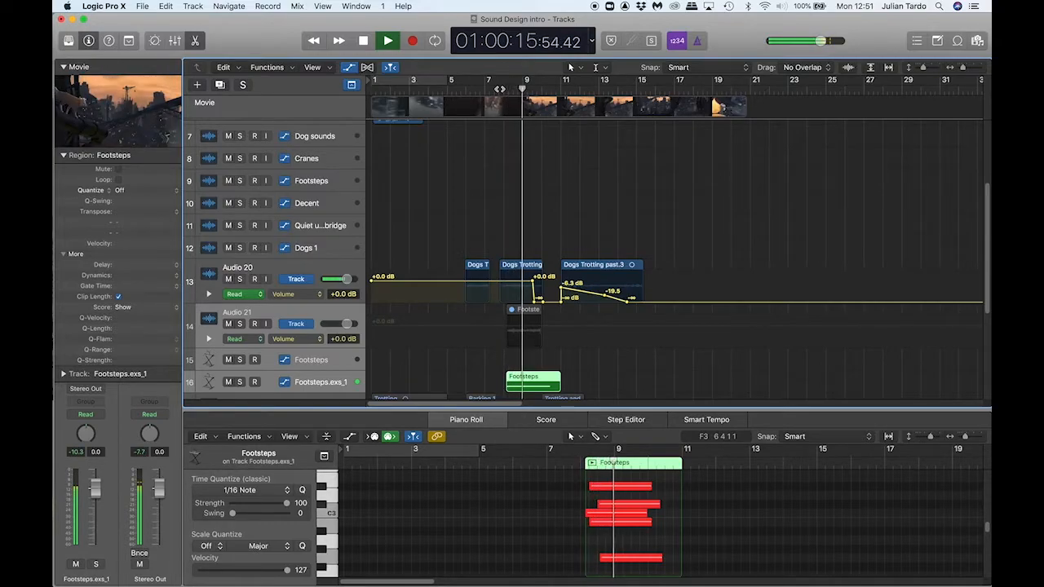
{"action": "key", "text": "space"}
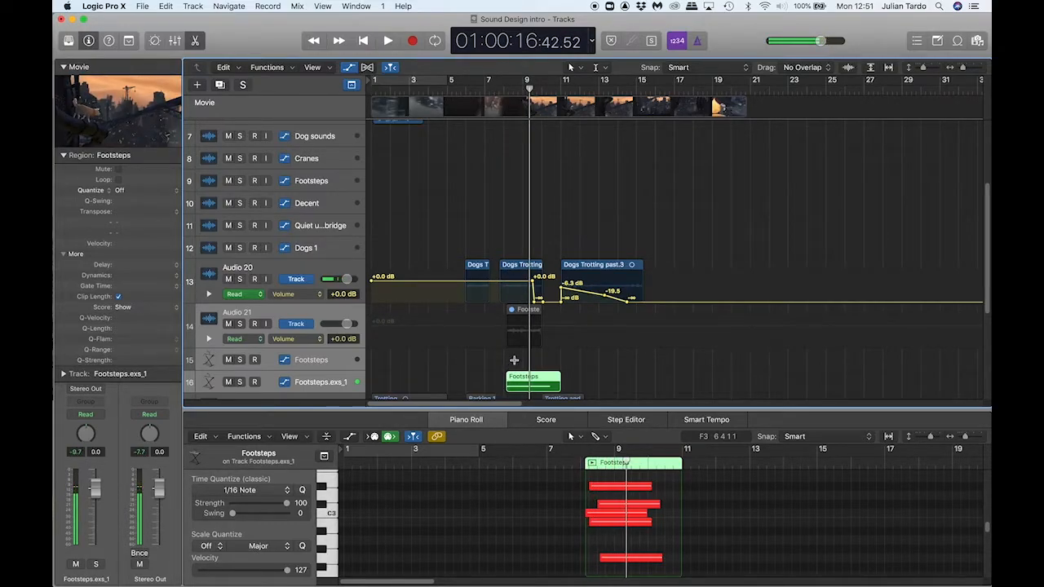
Move the green Footsteps region to start at bar 4 and play from there through to the pipe scene
{"action": "left_click_drag", "start_coordinate": [525, 379], "coordinate": [446, 380]}
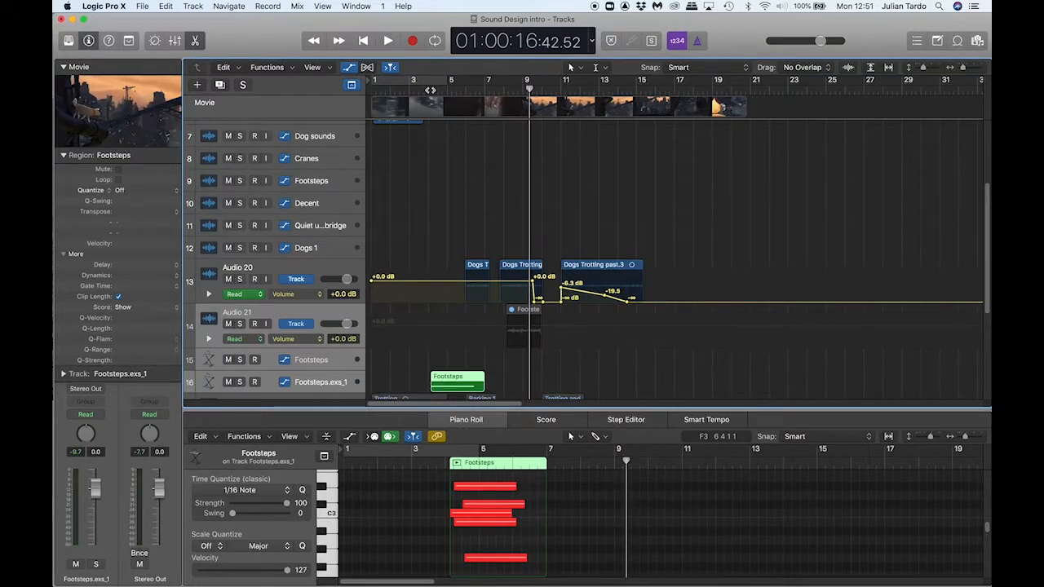
{"action": "left_click", "coordinate": [430, 90]}
{"action": "key", "text": "space"}
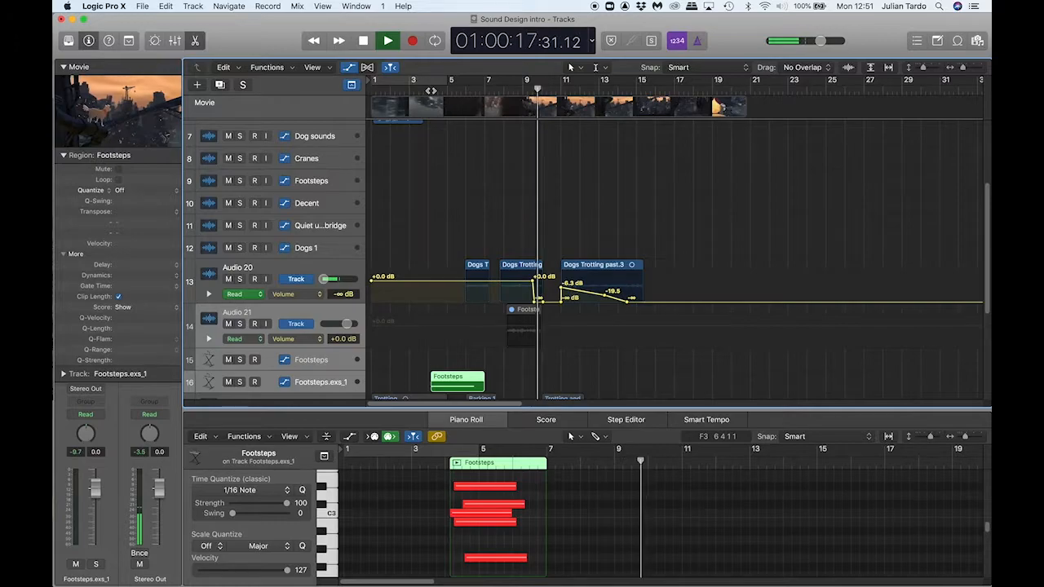
{"action": "key", "text": "space"}
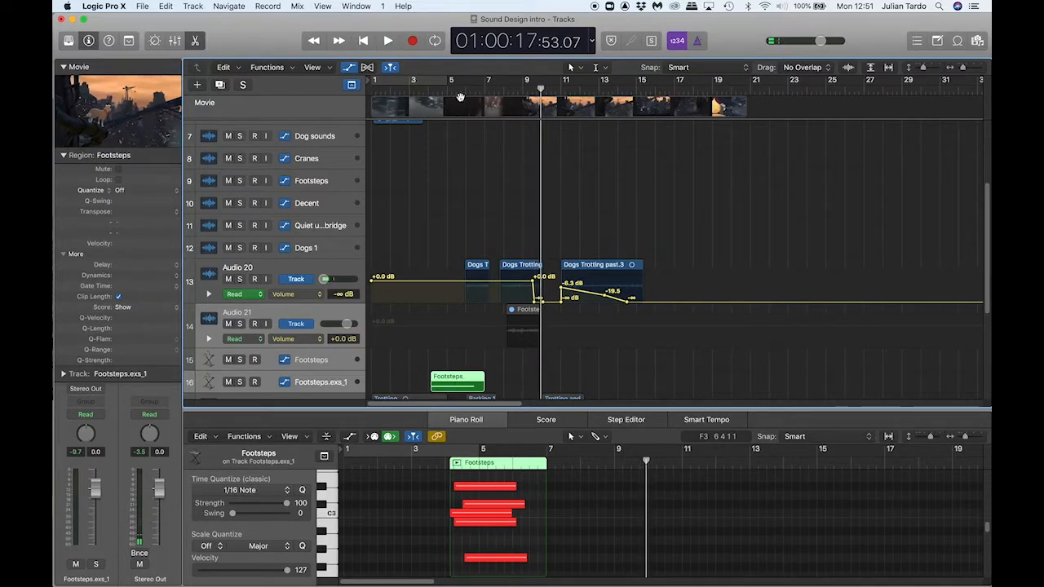
Return the playhead to about bar 4, close the editor pane, and reduce the track heights to show all 23 tracks
{"action": "left_click", "coordinate": [430, 86]}
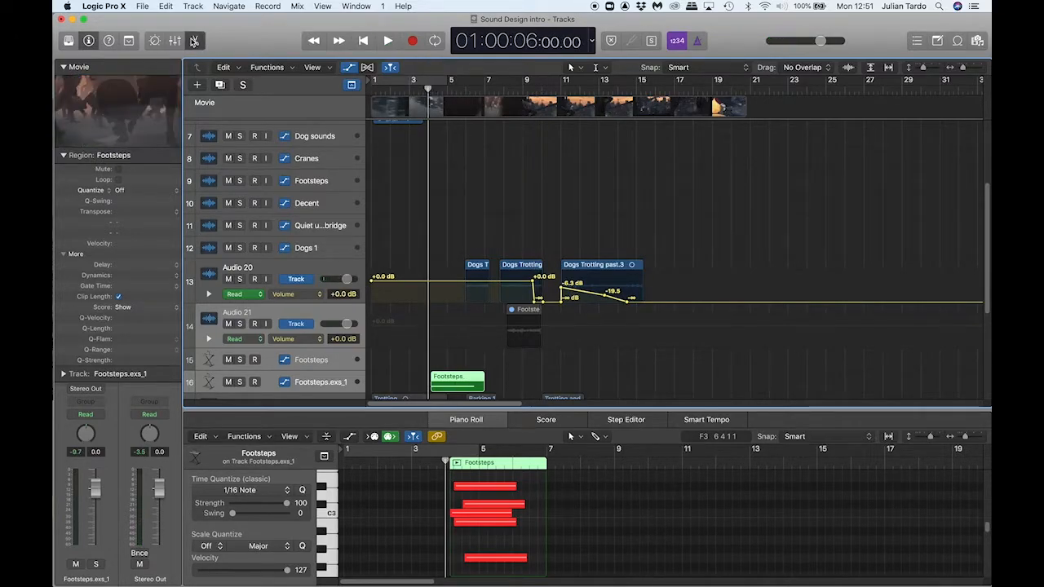
{"action": "left_click", "coordinate": [193, 40]}
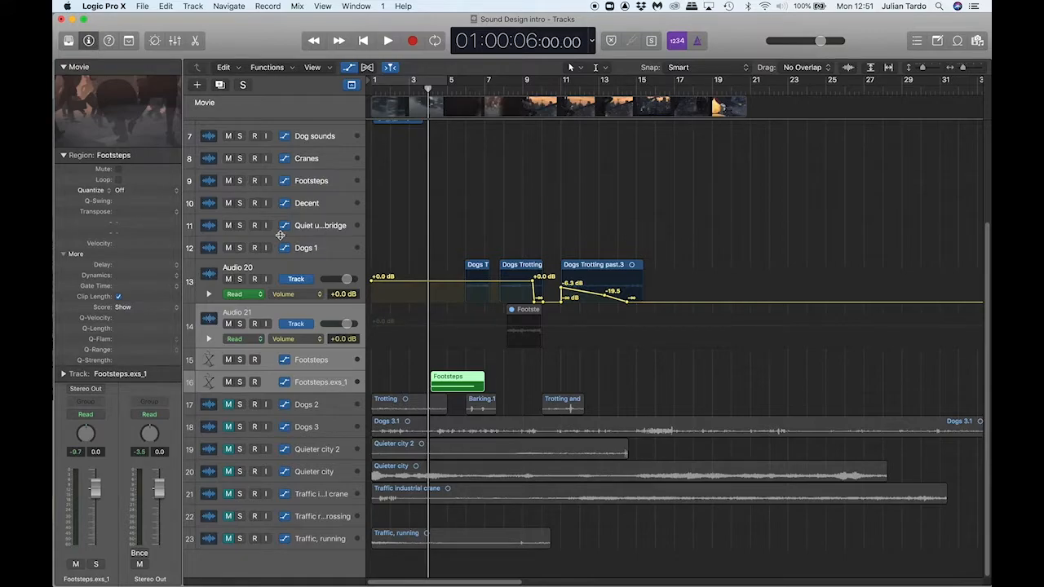
{"action": "scroll", "coordinate": [281, 235], "scroll_direction": "down", "scroll_amount": 5}
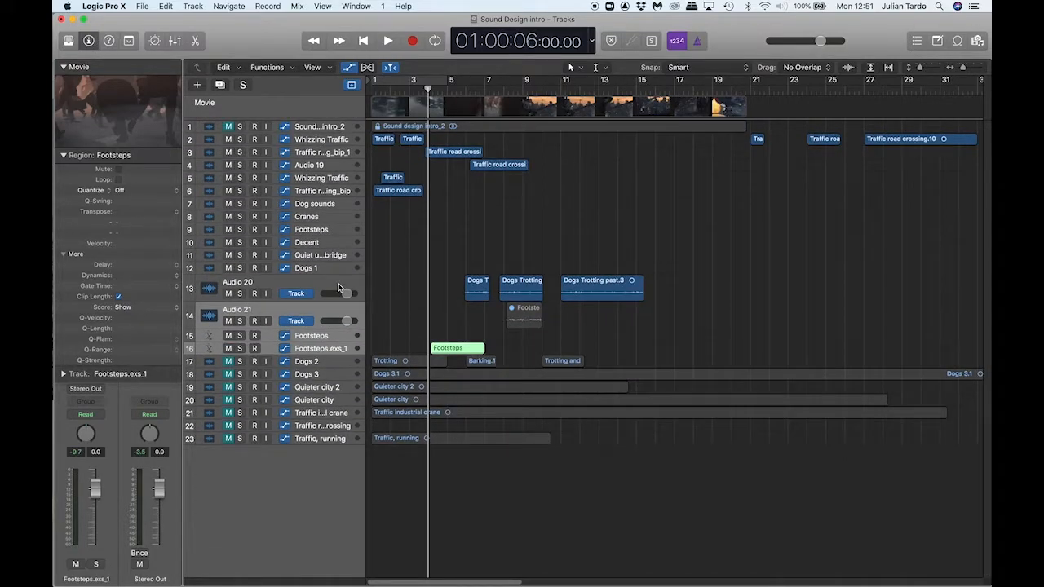